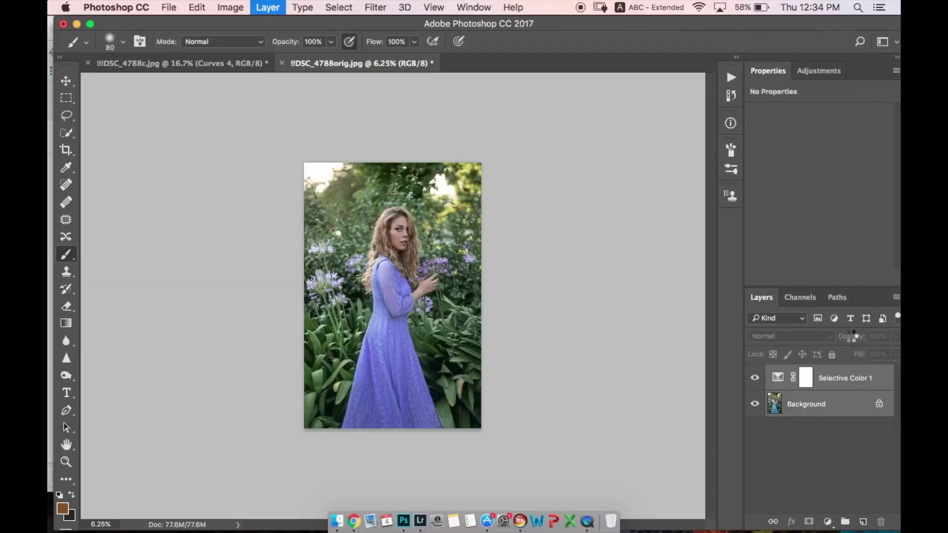
# Merge Selective Color 1 into the Background layer and zoom in on the photo
pyautogui.press('super+e')
pyautogui.press('super+equal')
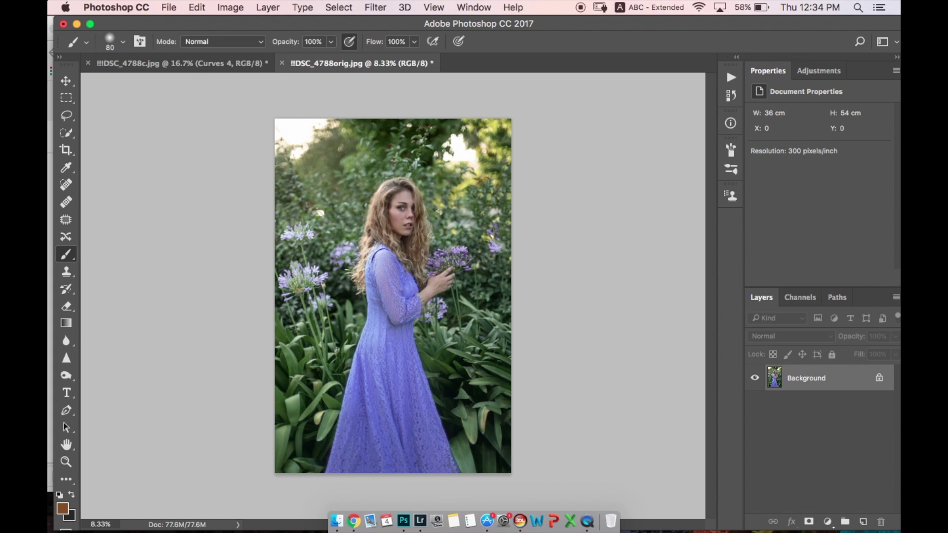
# Convert the photo to Lab Color mode and expand the Channels panel
pyautogui.click(235, 9)
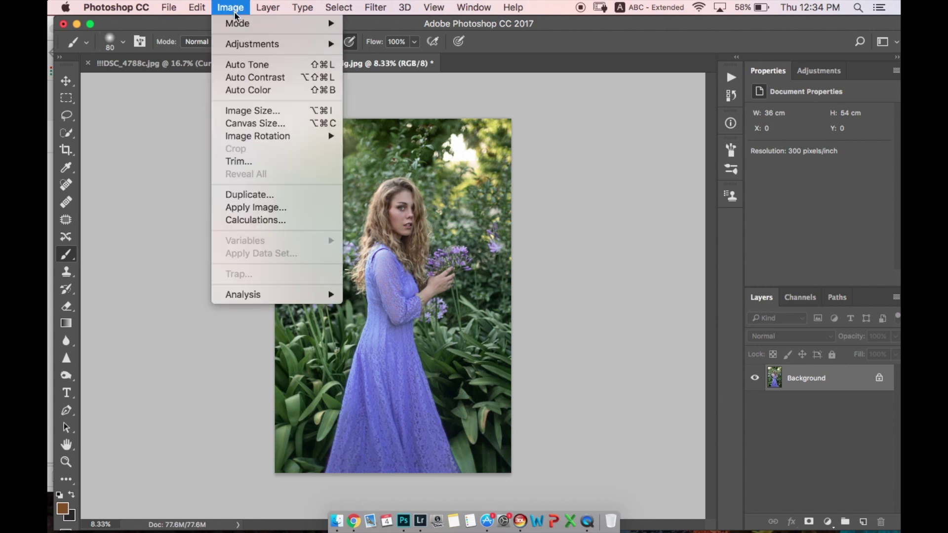
pyautogui.moveTo(242, 24)
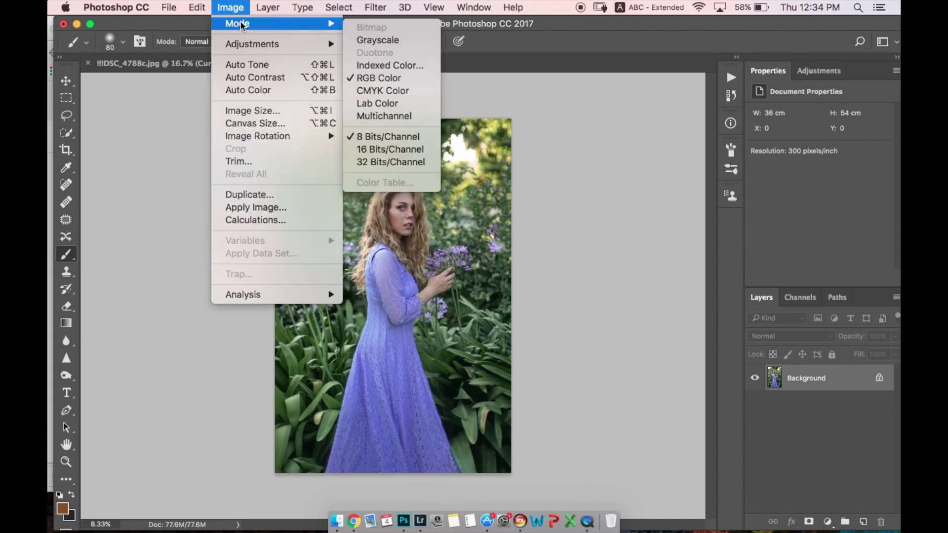
pyautogui.click(367, 104)
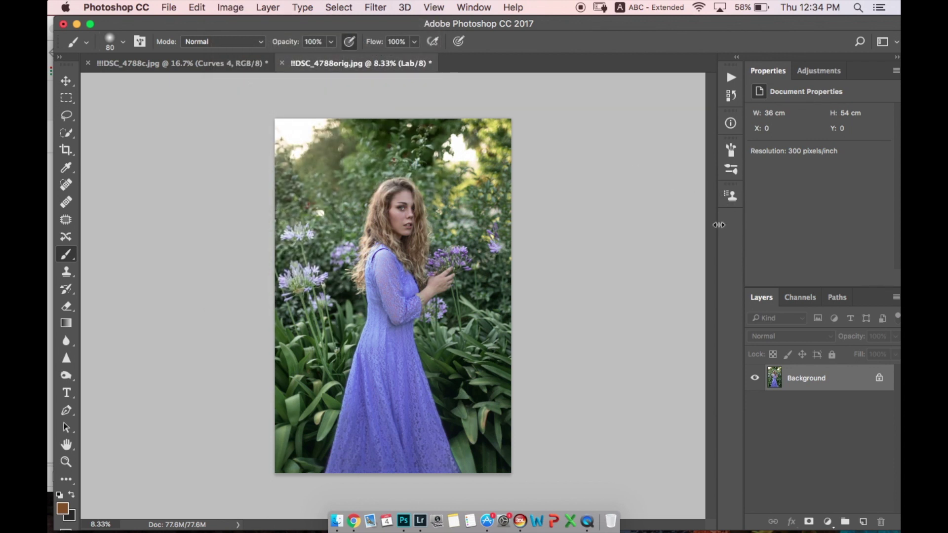
pyautogui.click(796, 297)
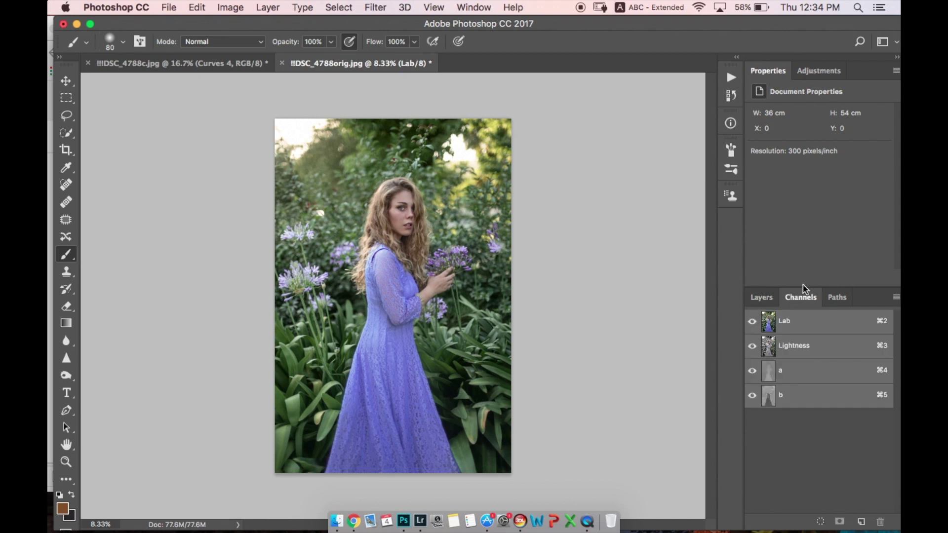
pyautogui.moveTo(802, 287); pyautogui.dragTo(801, 195)
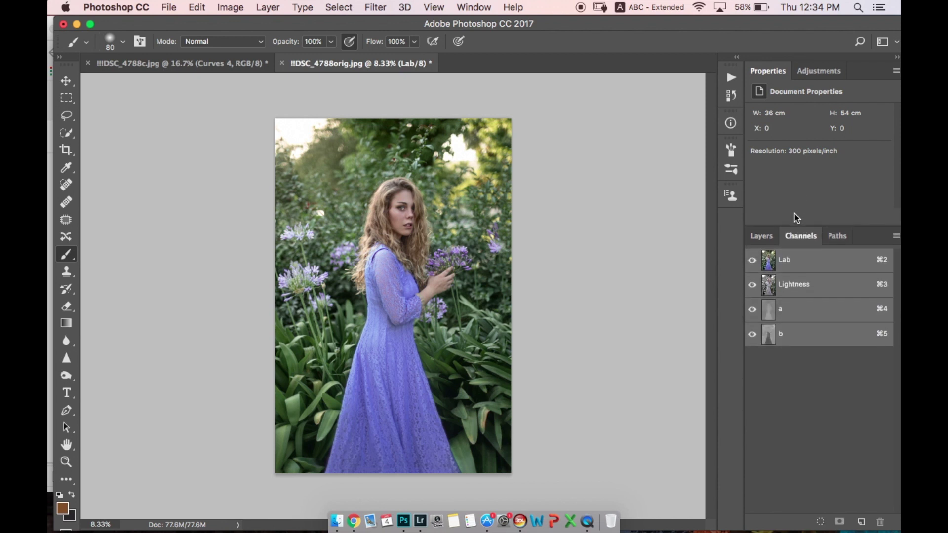
# Copy the a channel over the b channel, then view the Lab composite
pyautogui.click(771, 286)
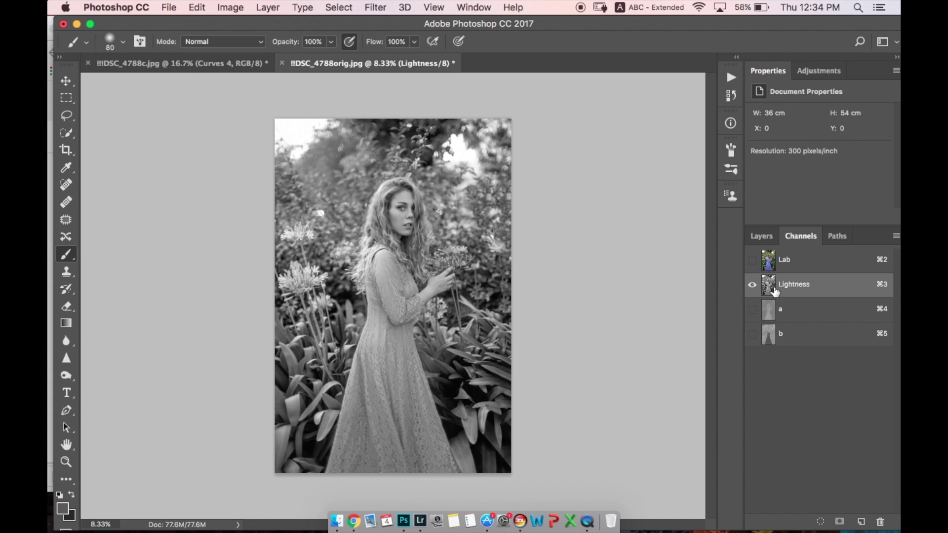
pyautogui.click(768, 316)
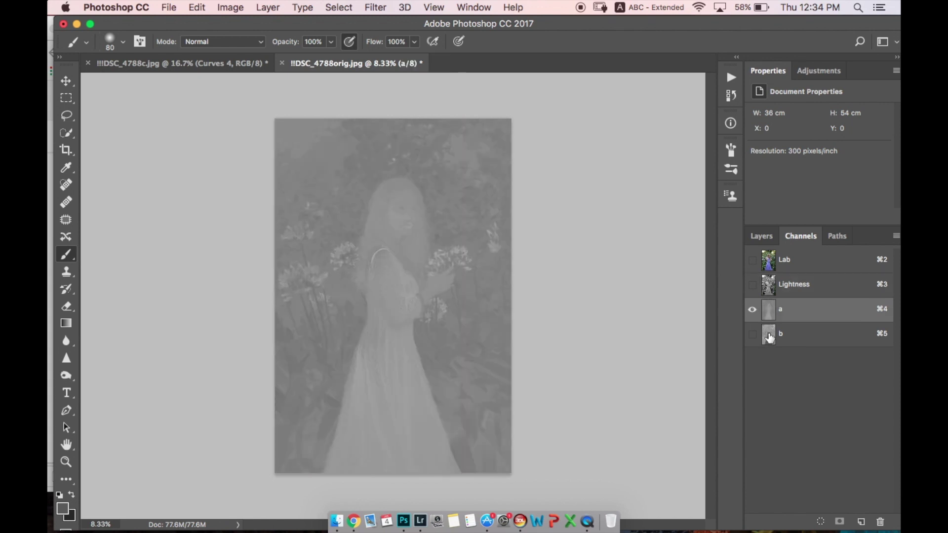
pyautogui.click(768, 340)
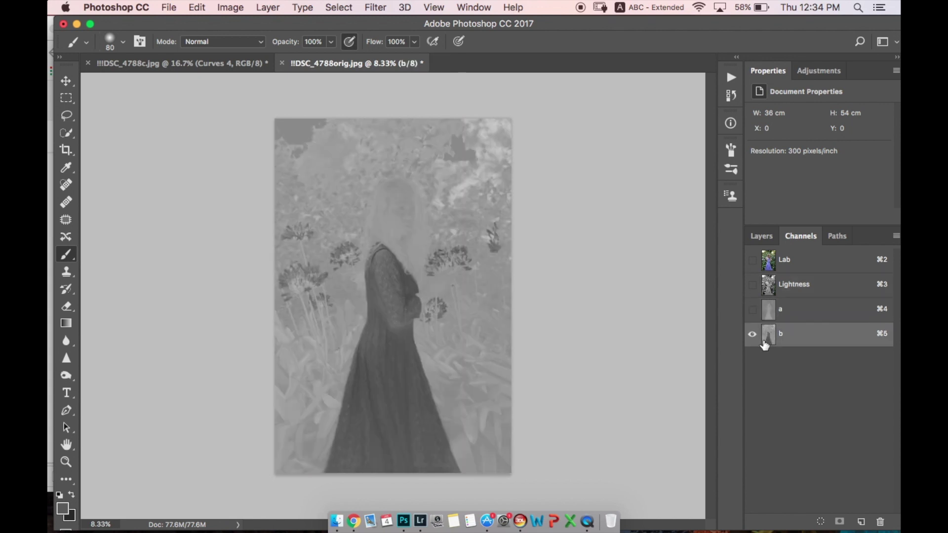
pyautogui.click(769, 312)
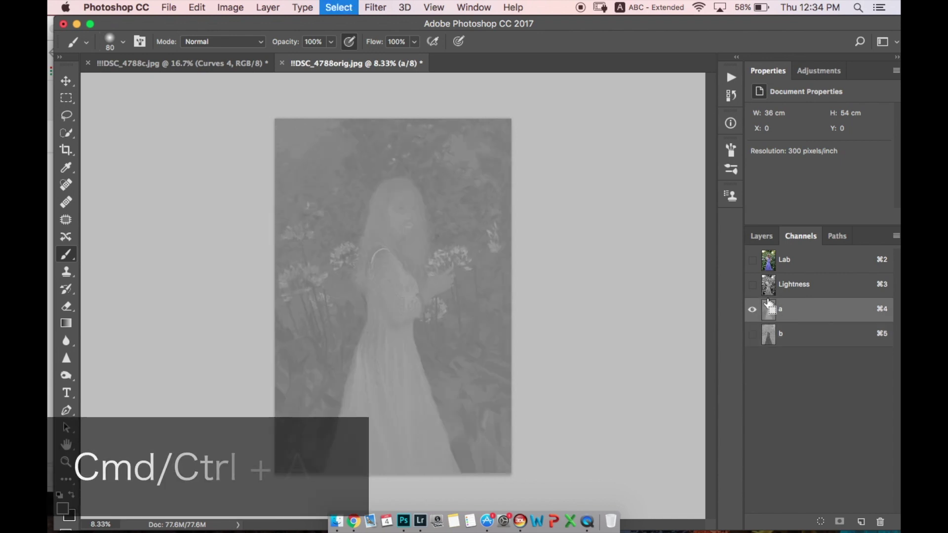
pyautogui.press('super+a')
pyautogui.press('super+c')
pyautogui.click(770, 336)
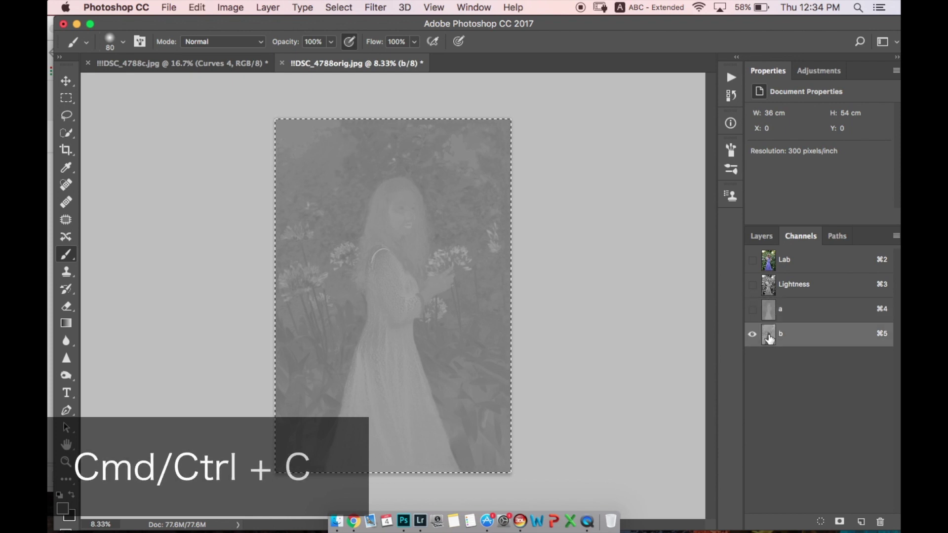
pyautogui.press('super+v')
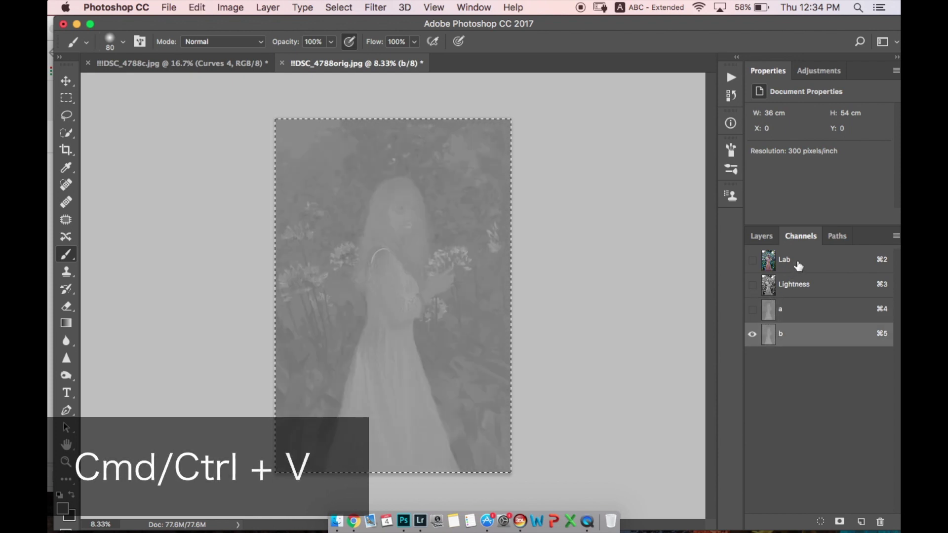
pyautogui.press('super+d')
pyautogui.click(796, 262)
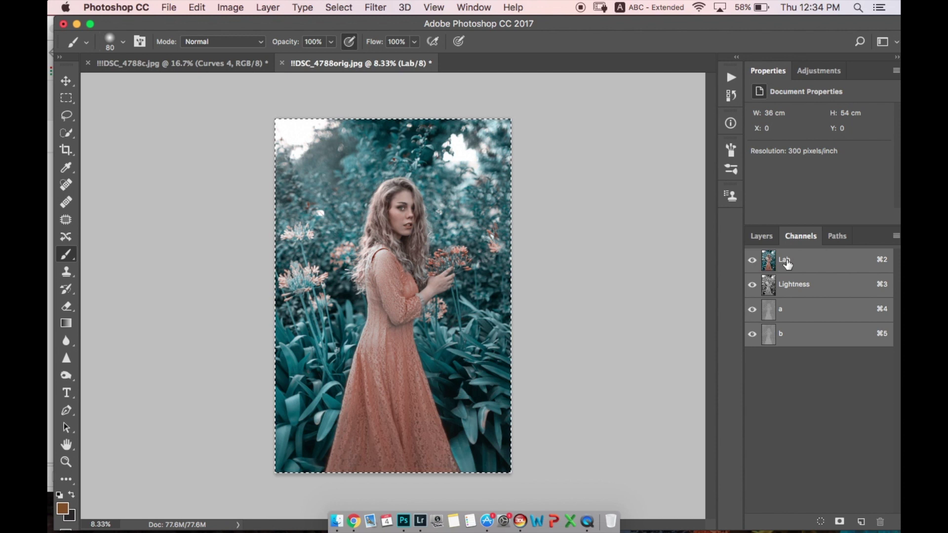
# Check the b channel, then copy the teal-and-orange composite image
pyautogui.click(761, 236)
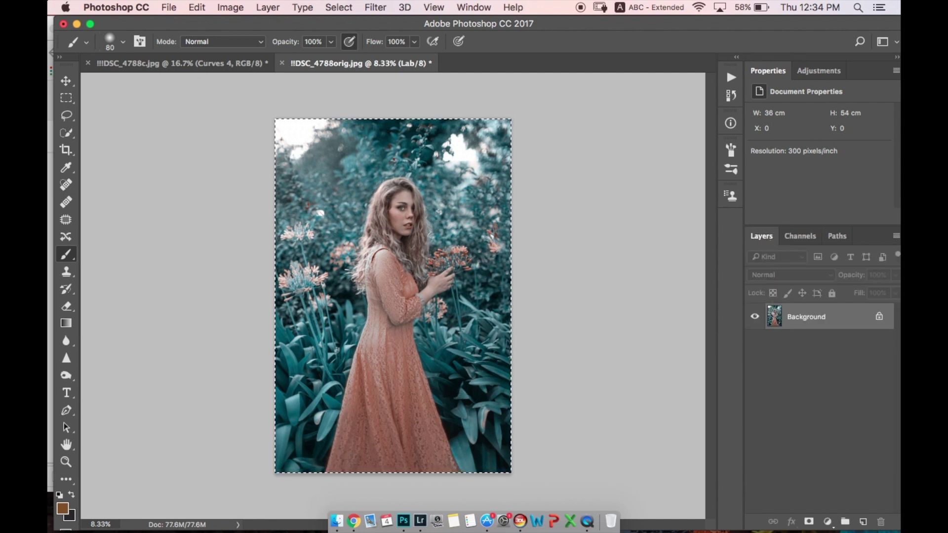
pyautogui.click(801, 237)
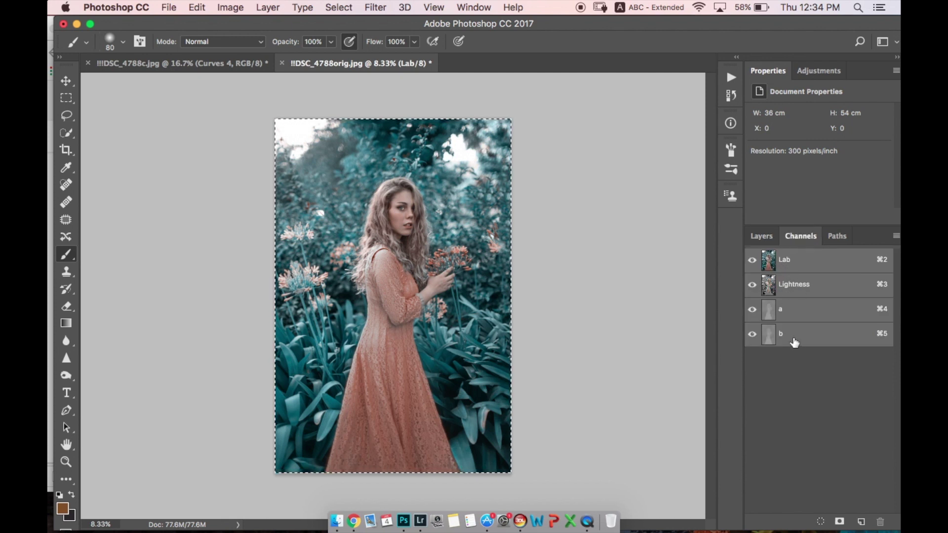
pyautogui.click(793, 337)
pyautogui.click(771, 254)
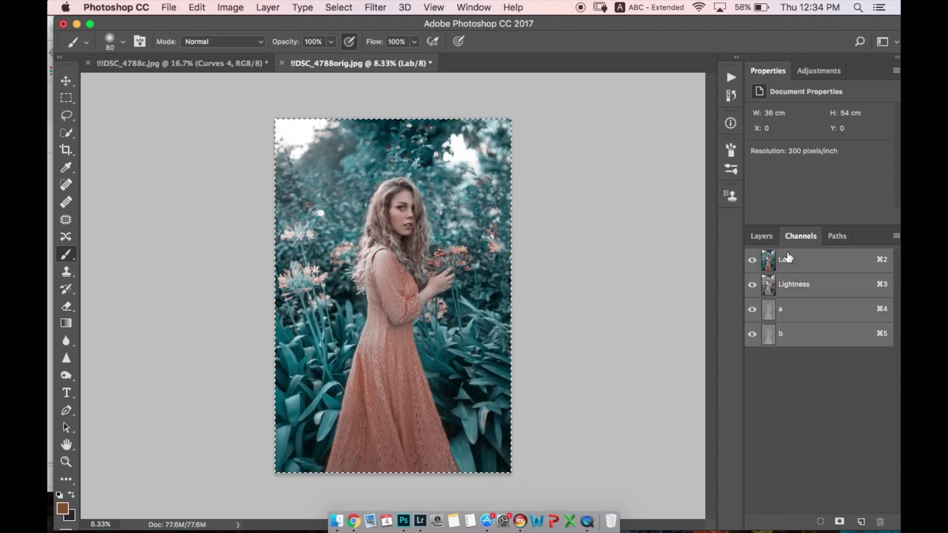
pyautogui.click(761, 236)
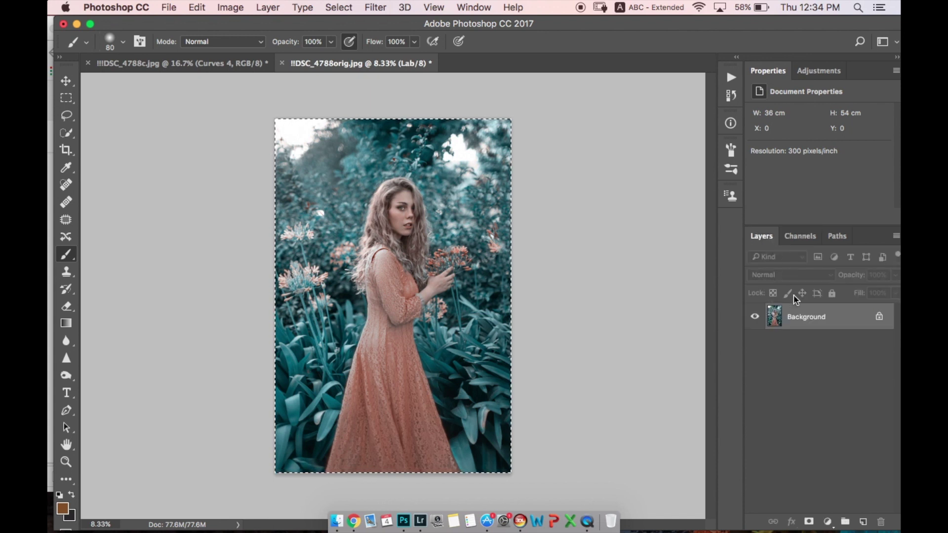
pyautogui.press('super+c')
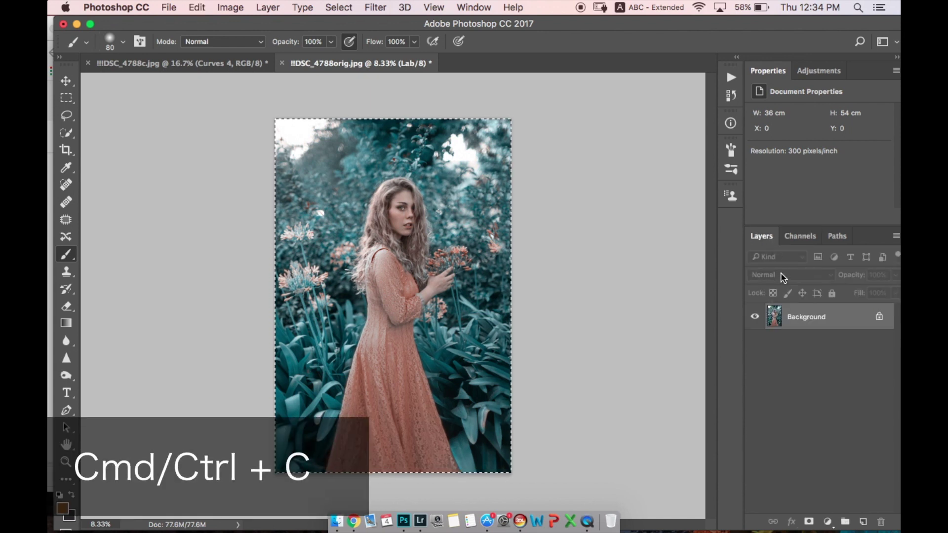
# Revert to the Merge Layers history state and paste the teal version as Layer 1
pyautogui.click(731, 94)
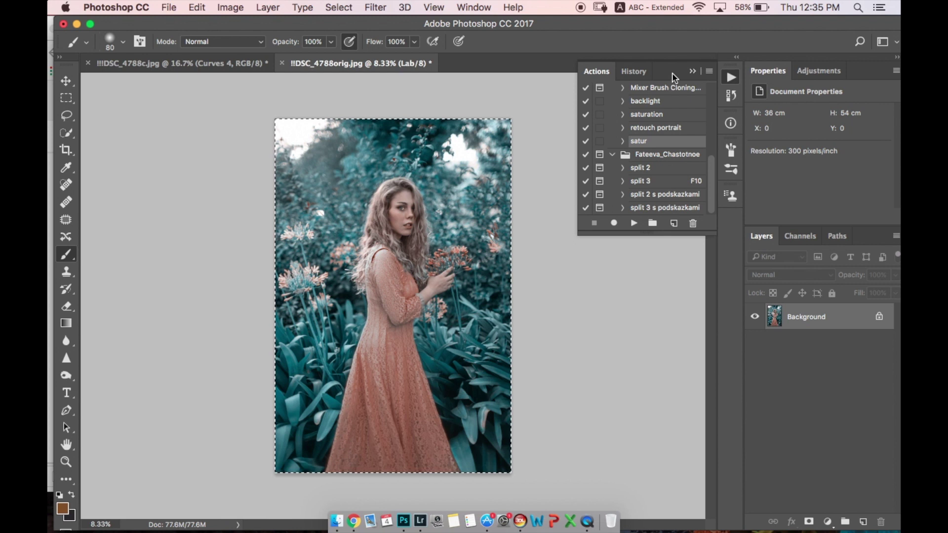
pyautogui.click(634, 72)
pyautogui.click(656, 159)
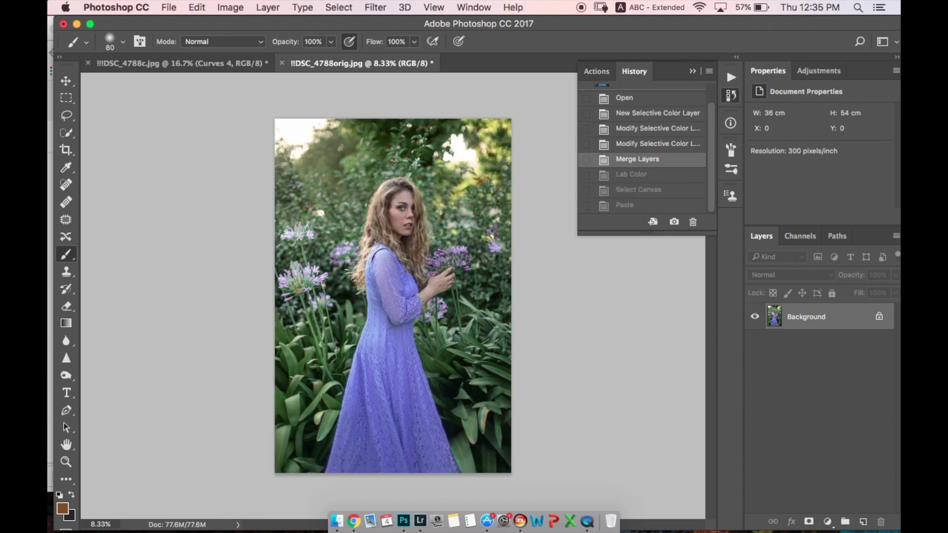
pyautogui.press('super+v')
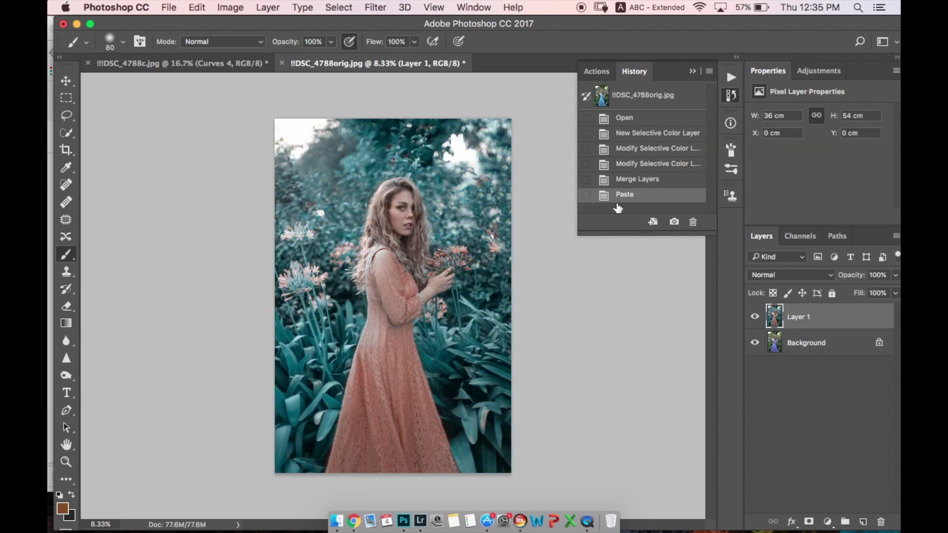
# Compare Layer 1 with the original and add a layer mask to it
pyautogui.click(755, 317)
pyautogui.click(756, 319)
pyautogui.click(809, 522)
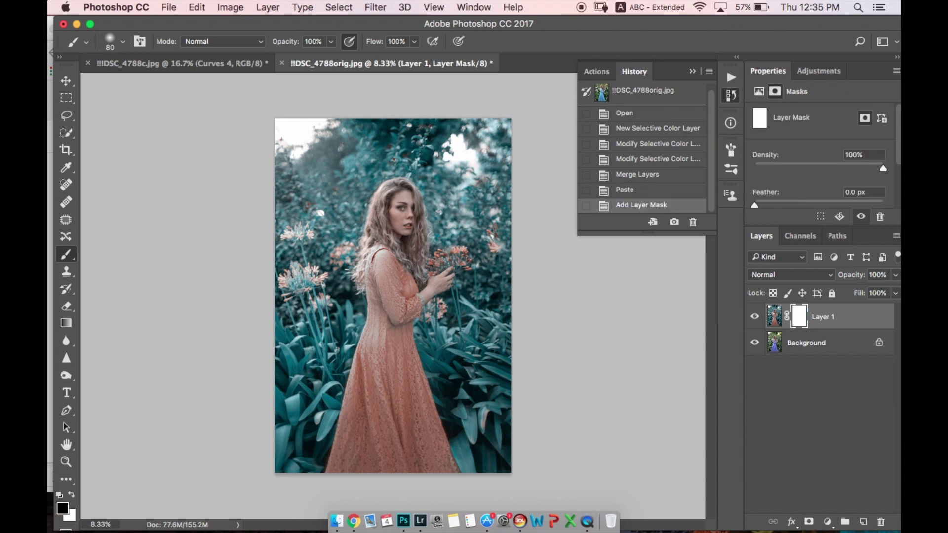
# Paint black on the mask over the woman's dress, then undo the last stroke
pyautogui.moveTo(396, 188)
pyautogui.mouseDown()
pyautogui.moveTo(390, 247)
pyautogui.moveTo(405, 276)
pyautogui.moveTo(420, 274)
pyautogui.moveTo(377, 312)
pyautogui.mouseUp()
pyautogui.moveTo(412, 275)
pyautogui.mouseDown()
pyautogui.moveTo(377, 315)
pyautogui.moveTo(401, 328)
pyautogui.mouseUp()
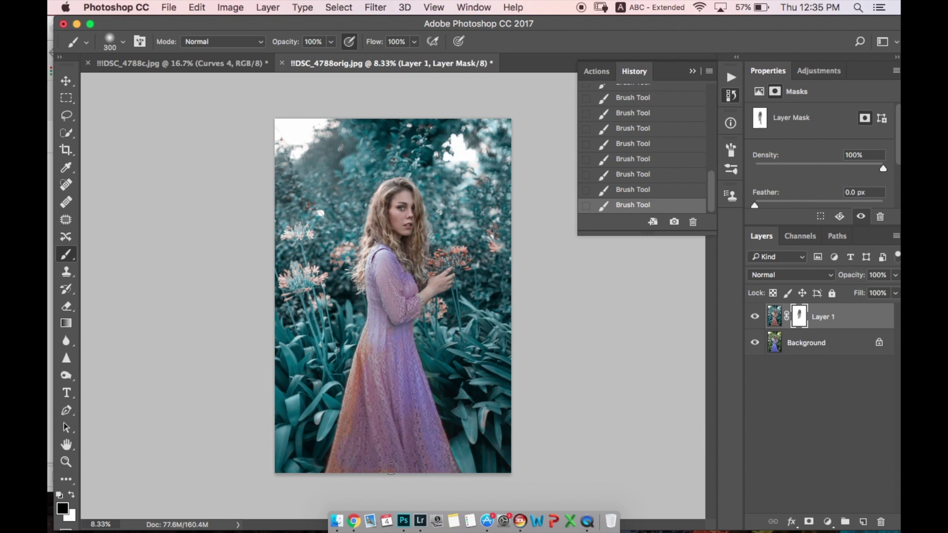
pyautogui.moveTo(388, 345); pyautogui.dragTo(381, 395)
pyautogui.moveTo(381, 337)
pyautogui.mouseDown()
pyautogui.moveTo(394, 387)
pyautogui.moveTo(430, 415)
pyautogui.moveTo(391, 432)
pyautogui.moveTo(363, 469)
pyautogui.moveTo(335, 480)
pyautogui.moveTo(355, 391)
pyautogui.moveTo(377, 411)
pyautogui.mouseUp()
pyautogui.press('x')
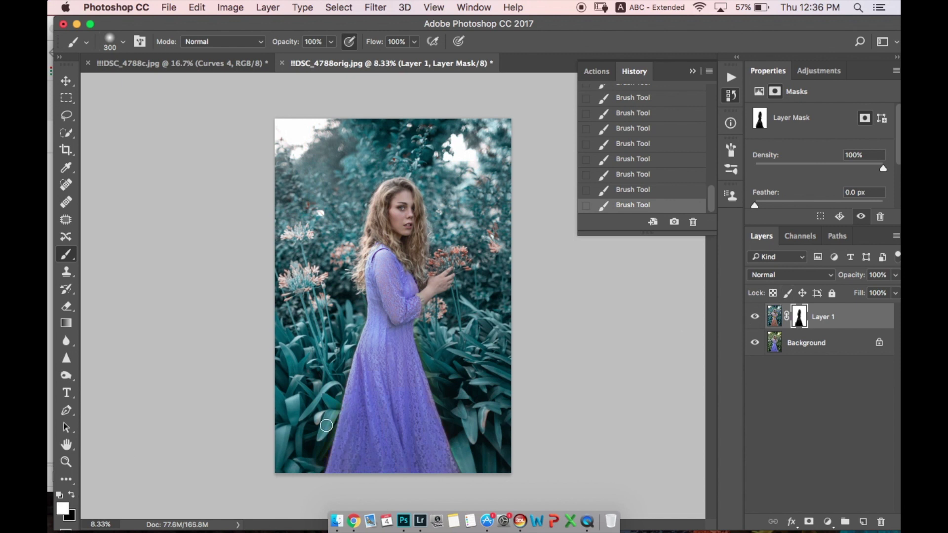
pyautogui.press('super+z')
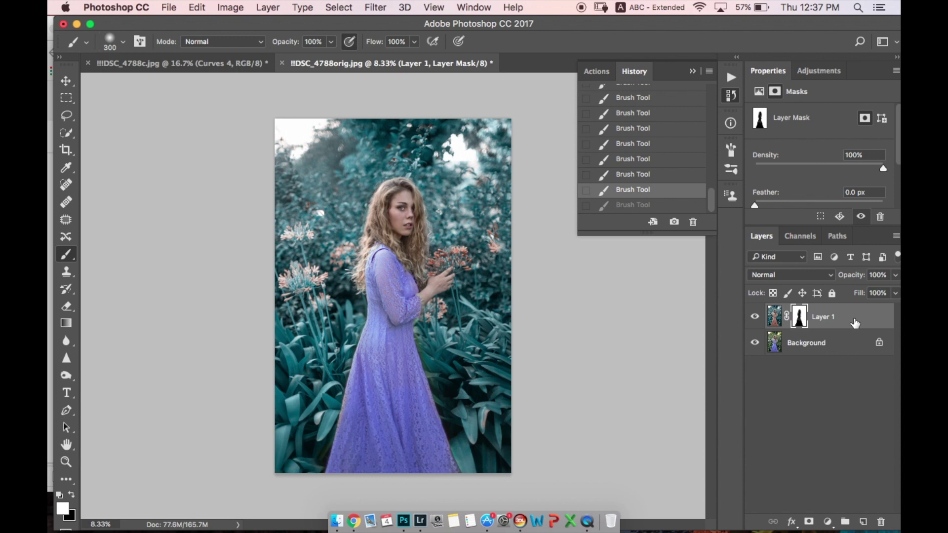
# Delete Layer 1 with its mask and convert the photo to Lab Color mode
pyautogui.click(754, 316)
pyautogui.moveTo(813, 324); pyautogui.dragTo(881, 522)
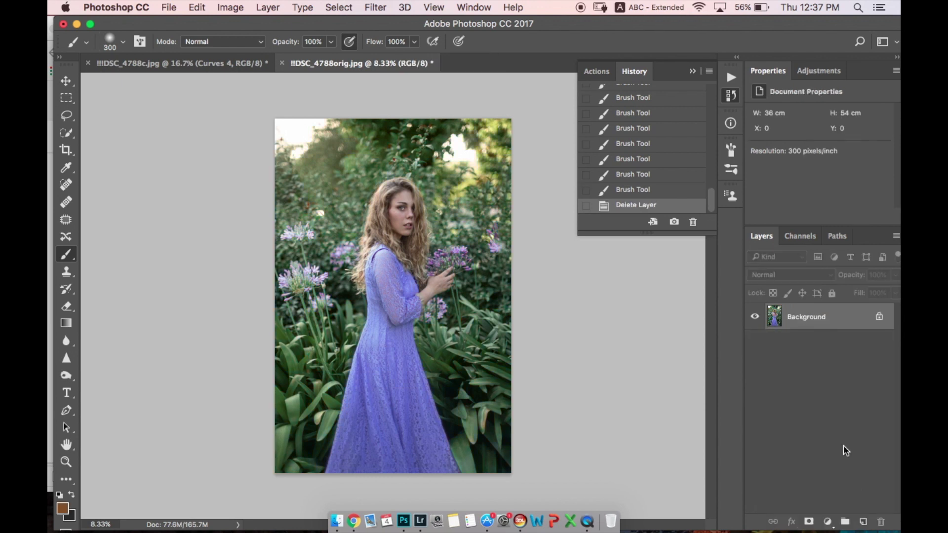
pyautogui.click(230, 7)
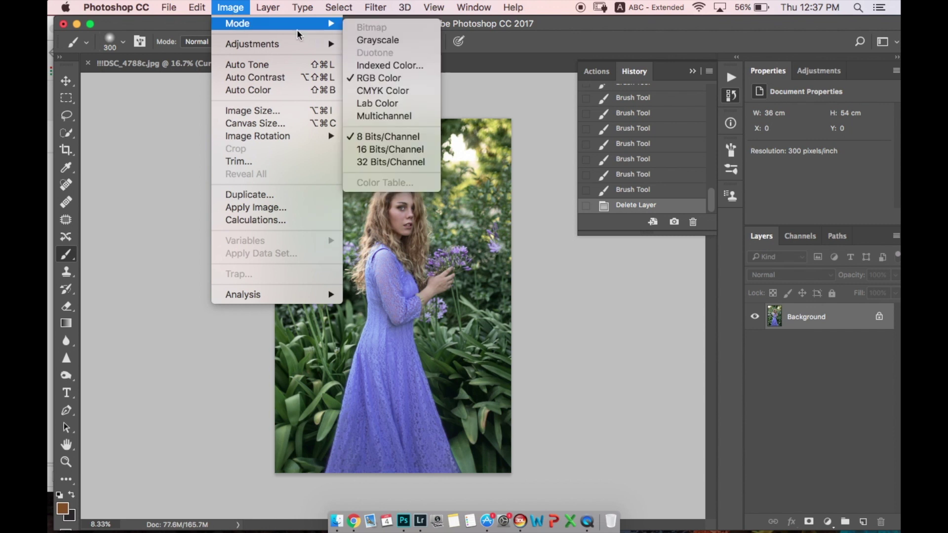
pyautogui.moveTo(320, 23)
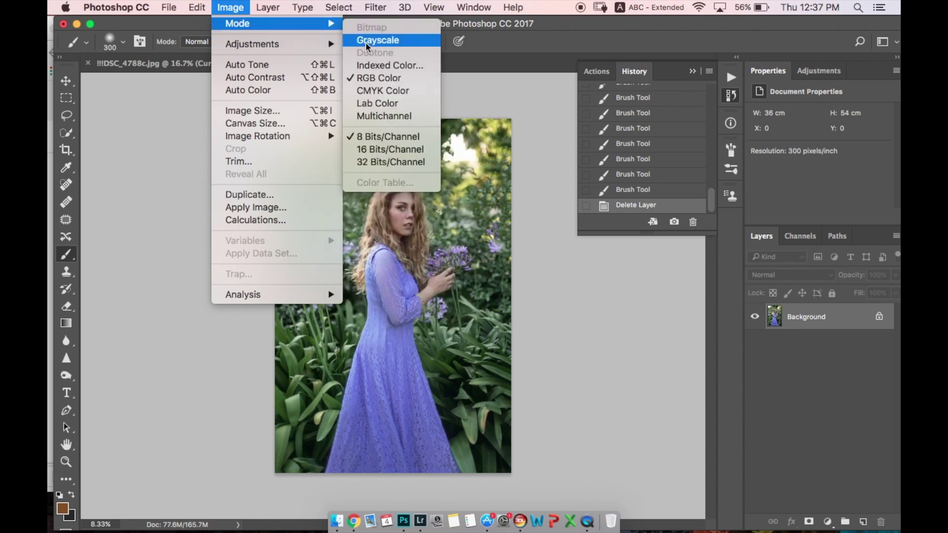
pyautogui.click(368, 104)
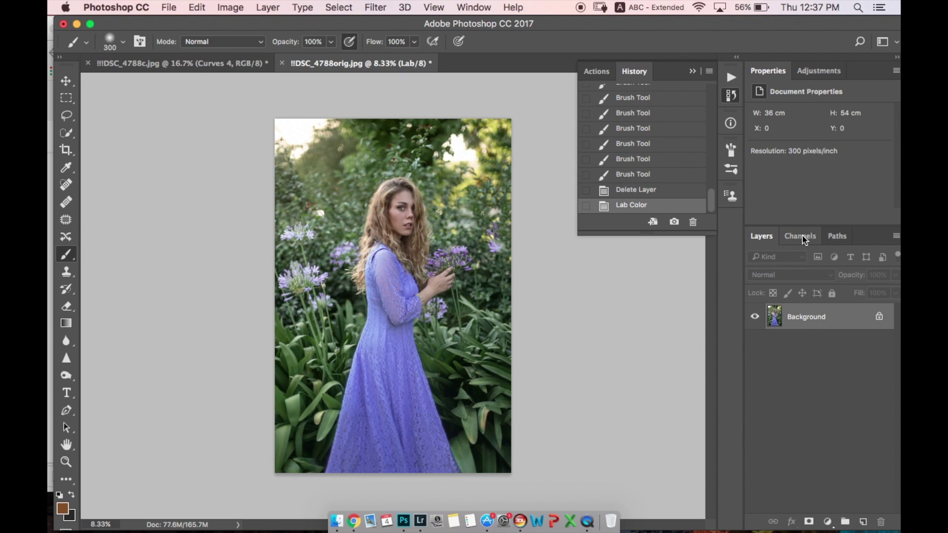
# Paste the b channel over the a channel and view the Lab composite
pyautogui.click(802, 236)
pyautogui.click(768, 334)
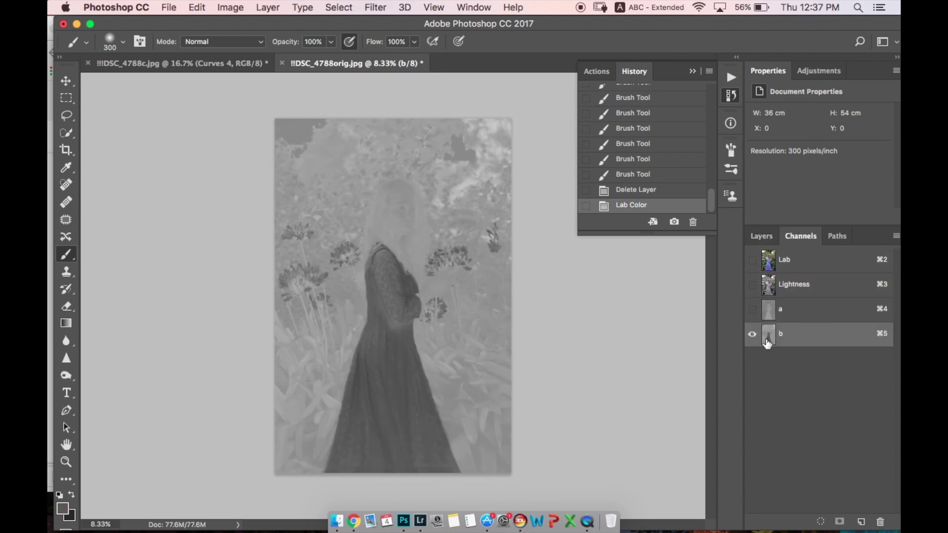
pyautogui.press('super+a')
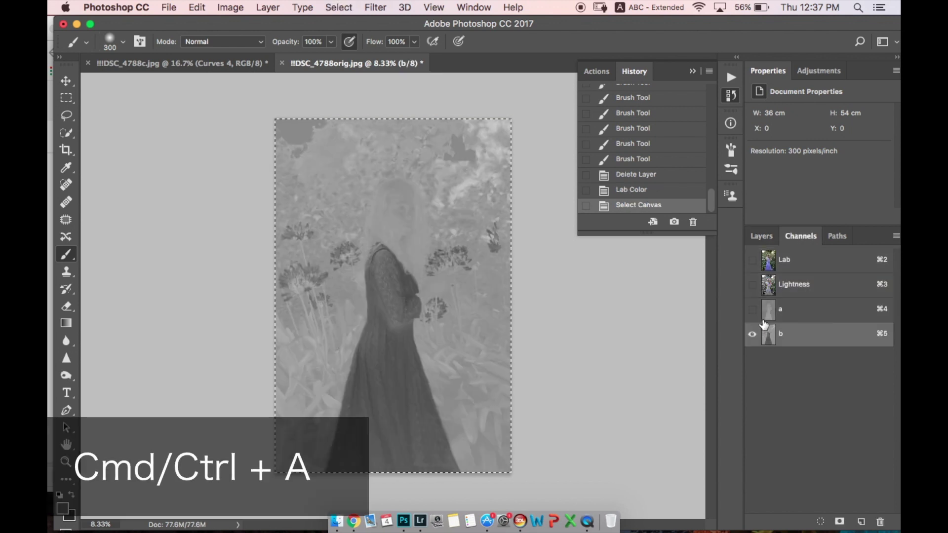
pyautogui.press('super+c')
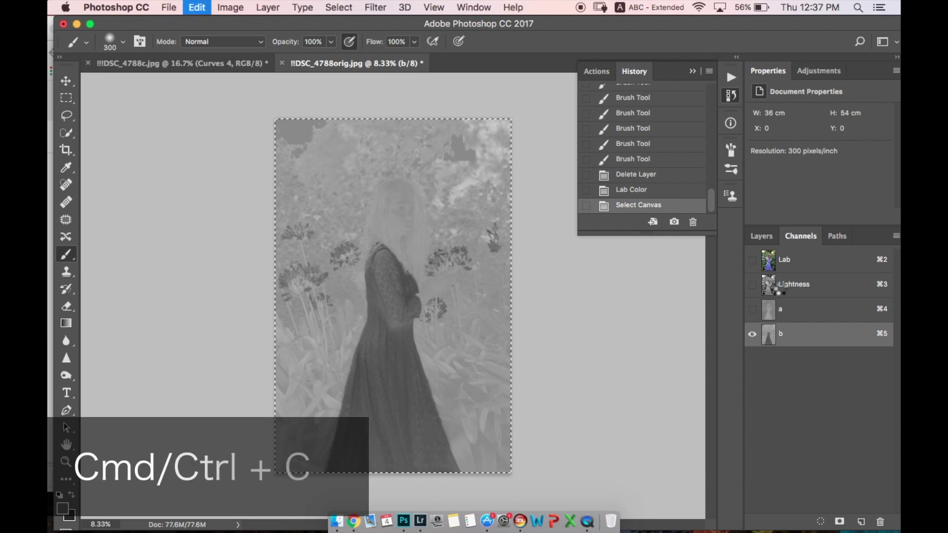
pyautogui.click(784, 310)
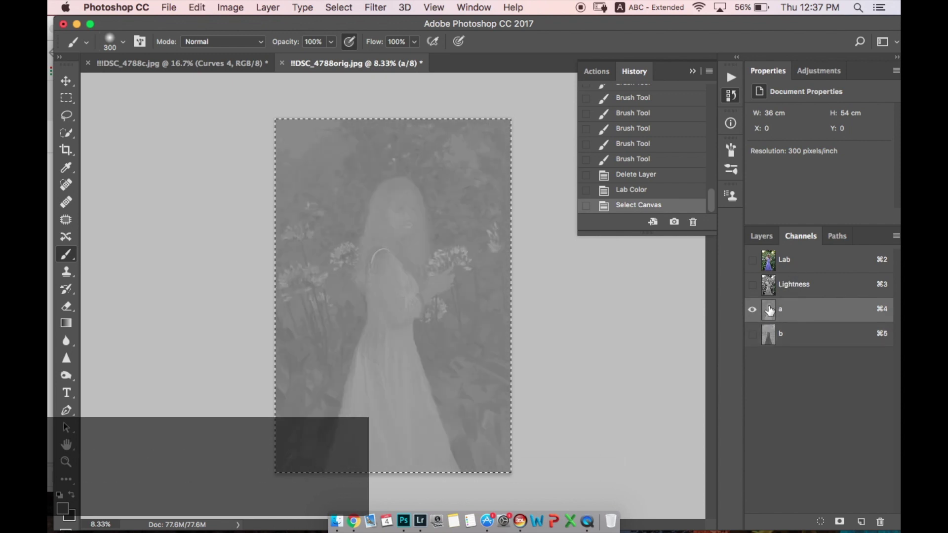
pyautogui.press('super+v')
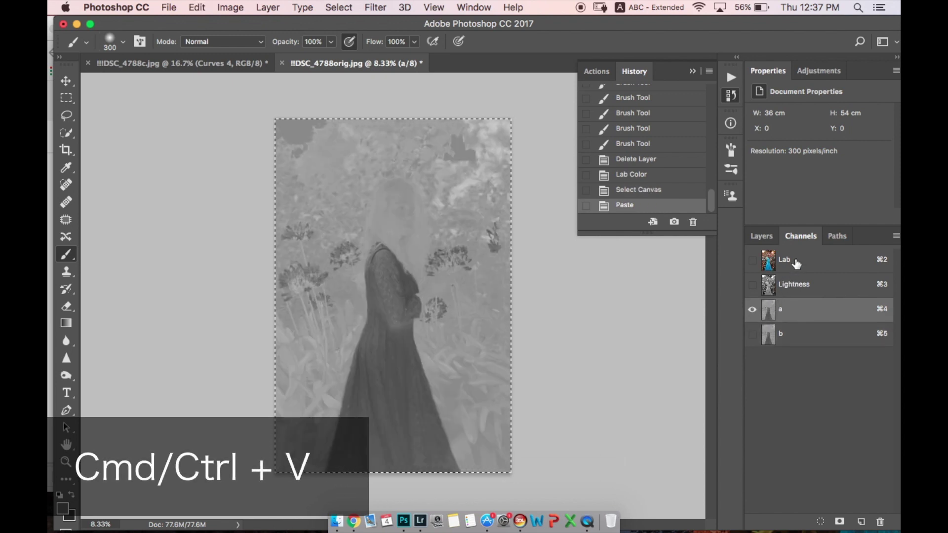
pyautogui.click(766, 260)
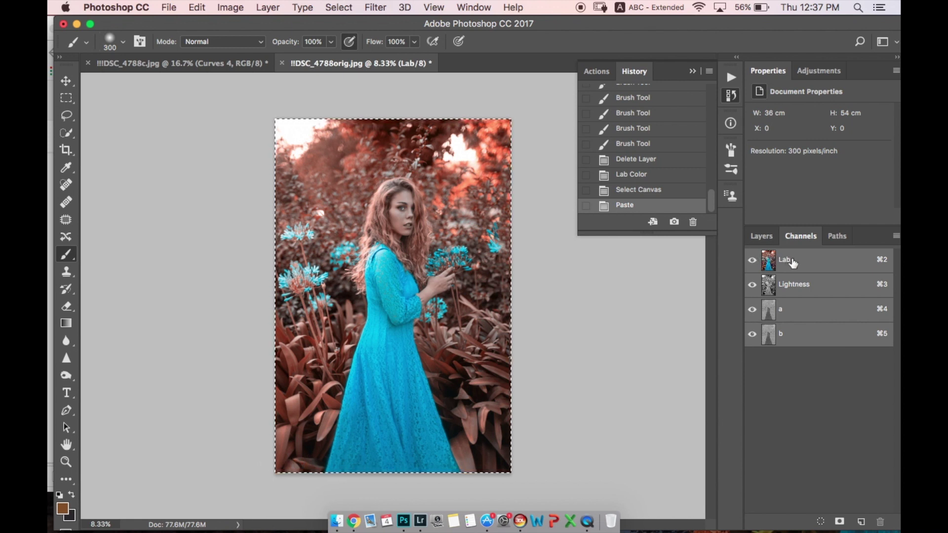
# Select and copy the whole rust-and-cyan image from the Layers panel
pyautogui.click(762, 235)
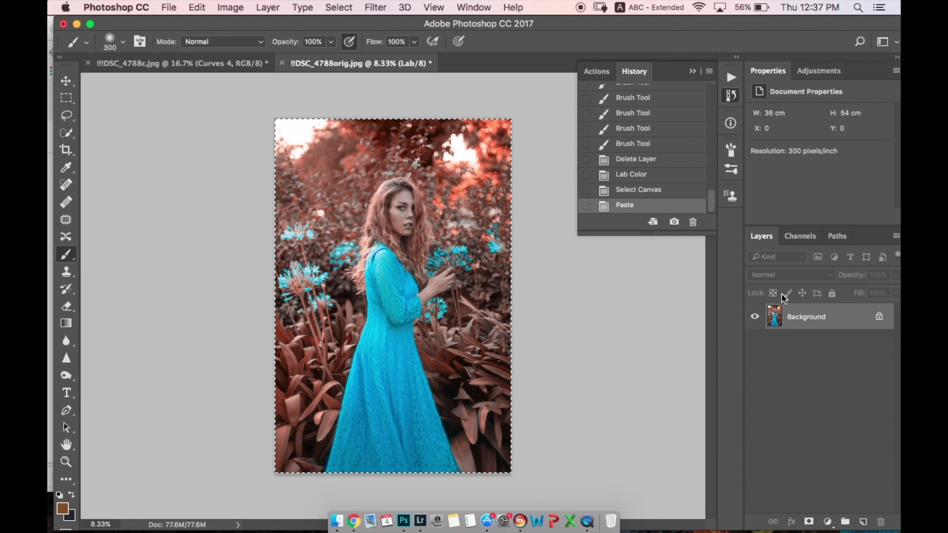
pyautogui.press('super+d')
pyautogui.press('super+c')
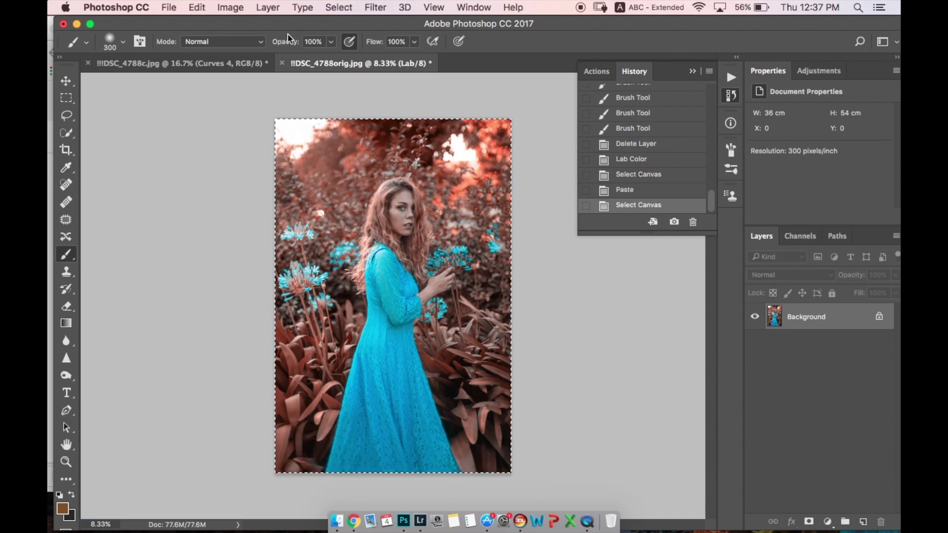
# Revert to the Delete Layer state, paste the recolour as Layer 1, and add a mask
pyautogui.click(648, 144)
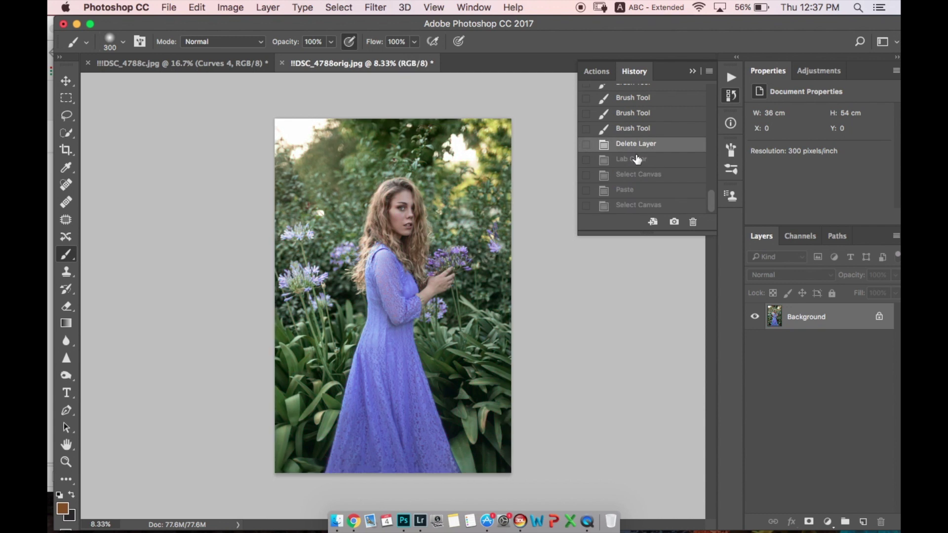
pyautogui.press('super+v')
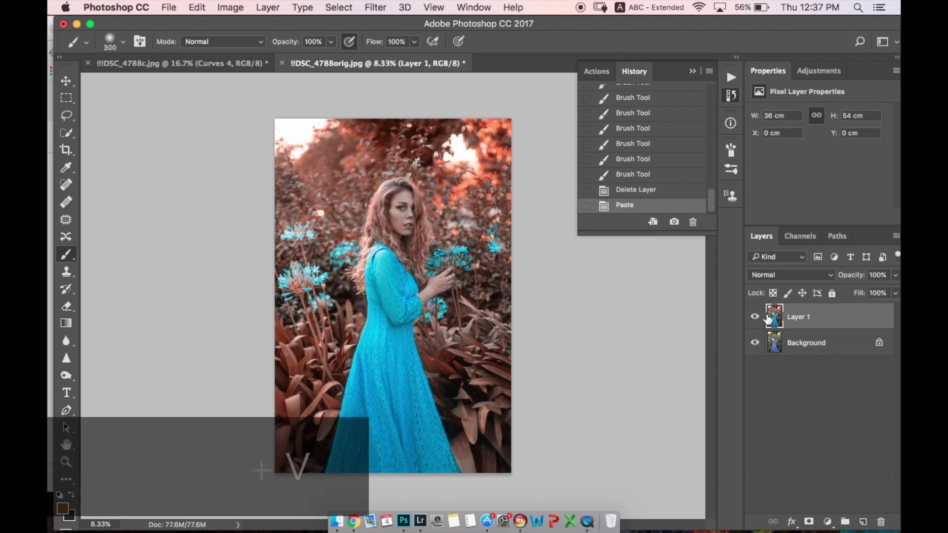
pyautogui.click(755, 318)
pyautogui.click(755, 317)
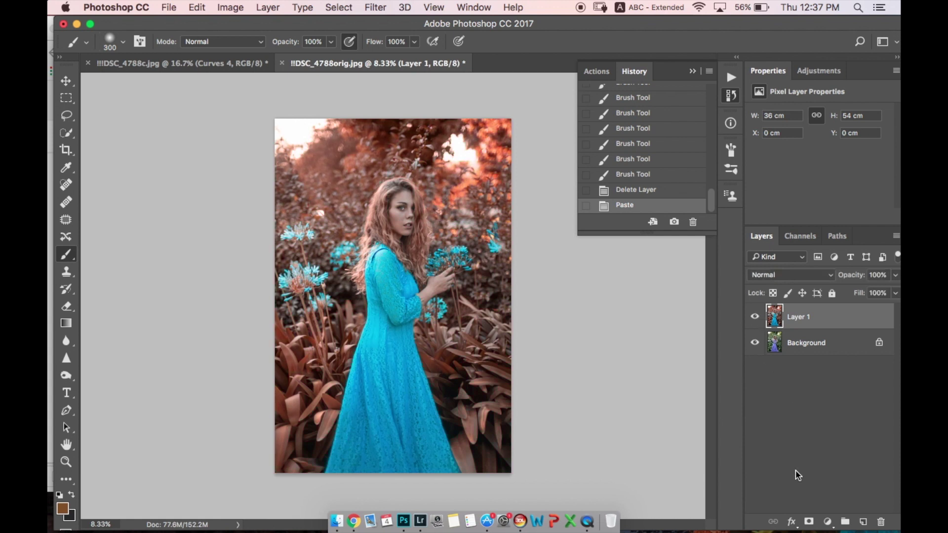
pyautogui.click(809, 522)
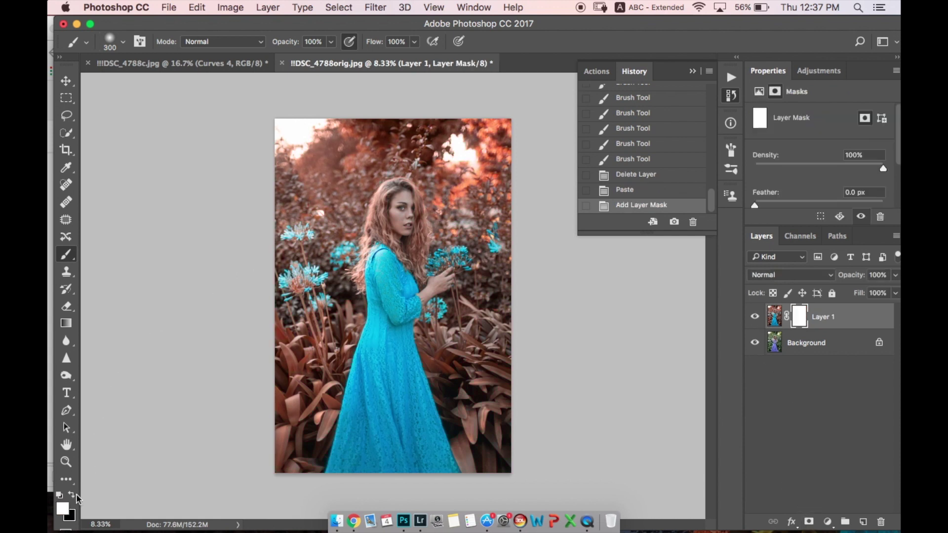
# Brush black at 28% flow over the hair and face to restore natural colour
pyautogui.press('x')
pyautogui.moveTo(369, 266)
pyautogui.mouseDown()
pyautogui.moveTo(392, 266)
pyautogui.moveTo(403, 205)
pyautogui.moveTo(385, 211)
pyautogui.mouseUp()
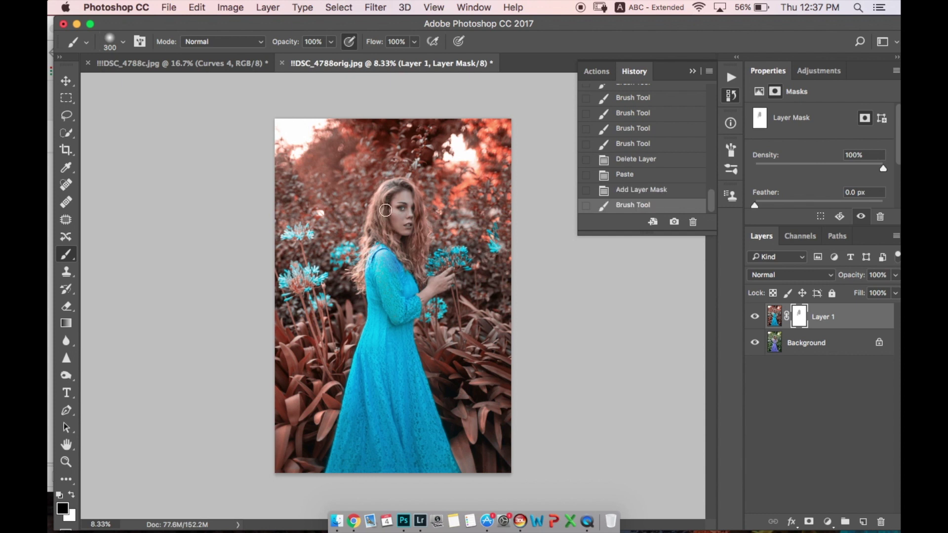
pyautogui.moveTo(414, 41); pyautogui.dragTo(370, 62)
pyautogui.moveTo(390, 215)
pyautogui.mouseDown()
pyautogui.moveTo(420, 276)
pyautogui.moveTo(410, 229)
pyautogui.moveTo(377, 235)
pyautogui.moveTo(390, 197)
pyautogui.moveTo(400, 265)
pyautogui.moveTo(445, 283)
pyautogui.moveTo(406, 246)
pyautogui.mouseUp()
# Add a Curves 1 layer brightening the midtones, then delete it together with Layer 1
pyautogui.press('x')
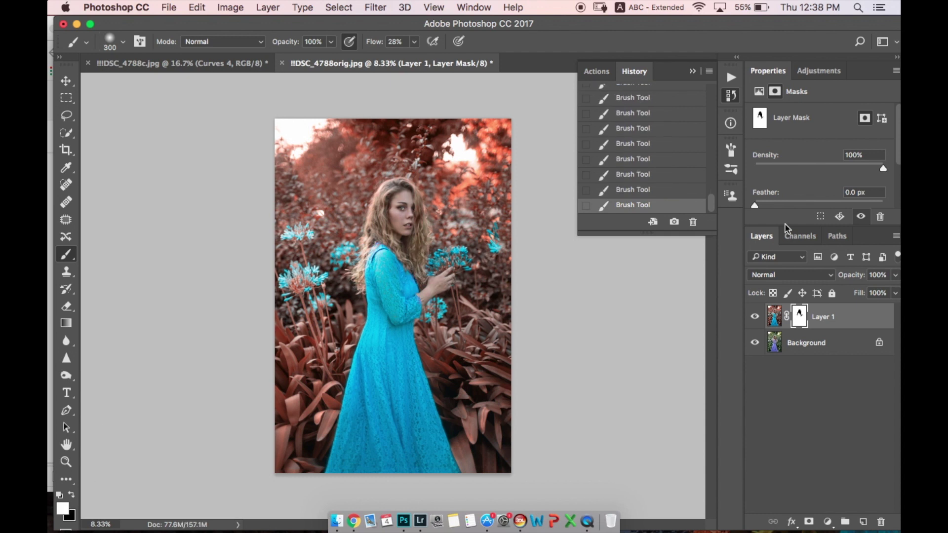
pyautogui.click(819, 71)
pyautogui.click(814, 101)
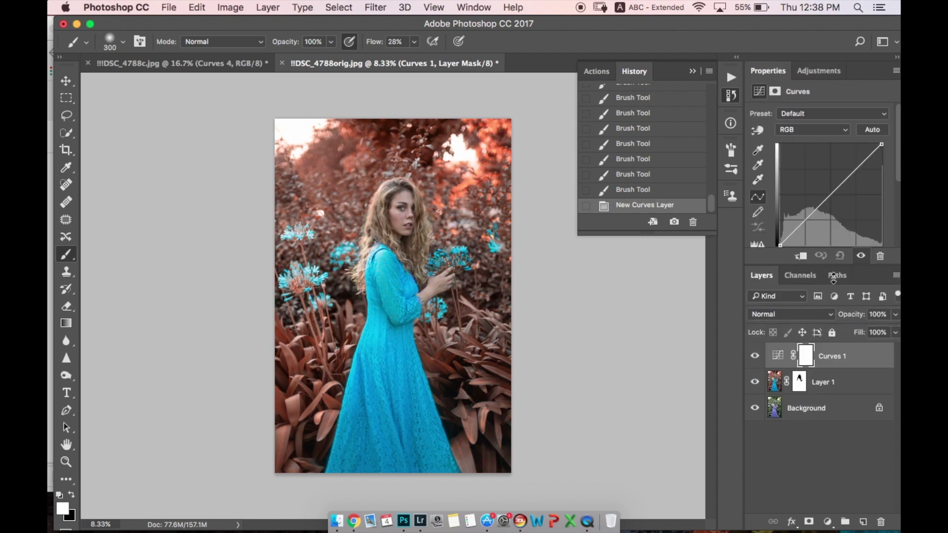
pyautogui.moveTo(802, 223); pyautogui.dragTo(811, 218)
pyautogui.moveTo(848, 180); pyautogui.dragTo(847, 174)
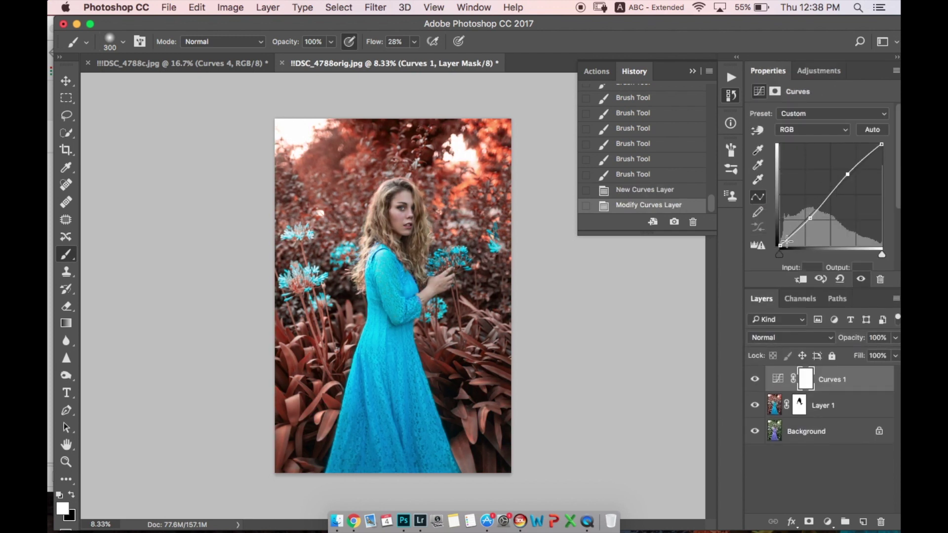
pyautogui.moveTo(780, 245); pyautogui.dragTo(796, 231)
pyautogui.click(830, 194)
pyautogui.moveTo(879, 149); pyautogui.dragTo(862, 161)
pyautogui.click(860, 157)
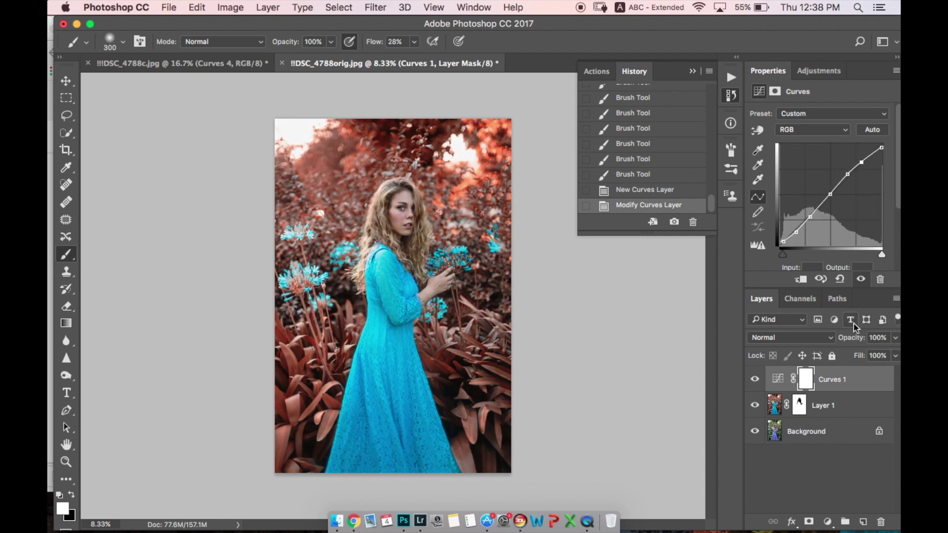
pyautogui.keyDown('shift'); pyautogui.click(839, 414); pyautogui.keyUp('shift')
pyautogui.moveTo(861, 414); pyautogui.dragTo(881, 522)
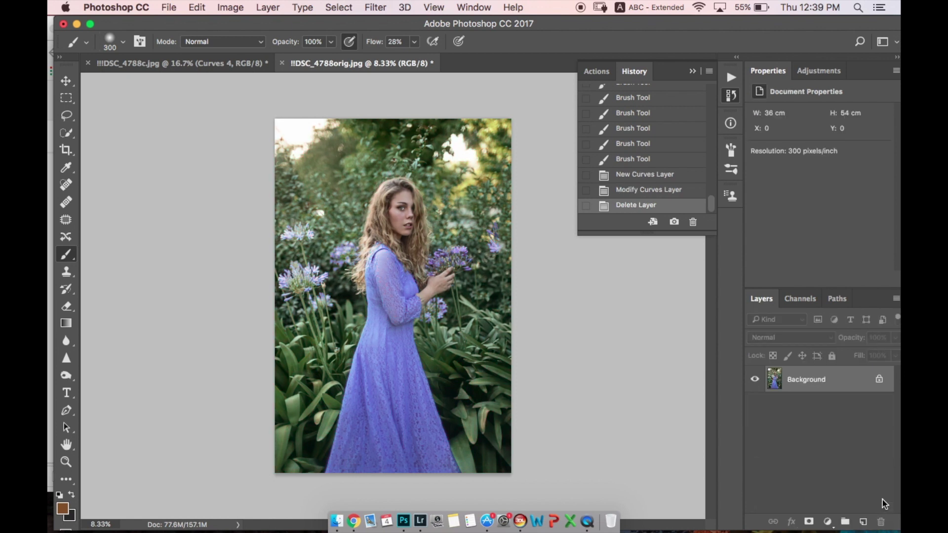
# Add a Selective Color layer with Greens at Cyan +100, Magenta -3, Yellow -100, Black +38
pyautogui.click(821, 72)
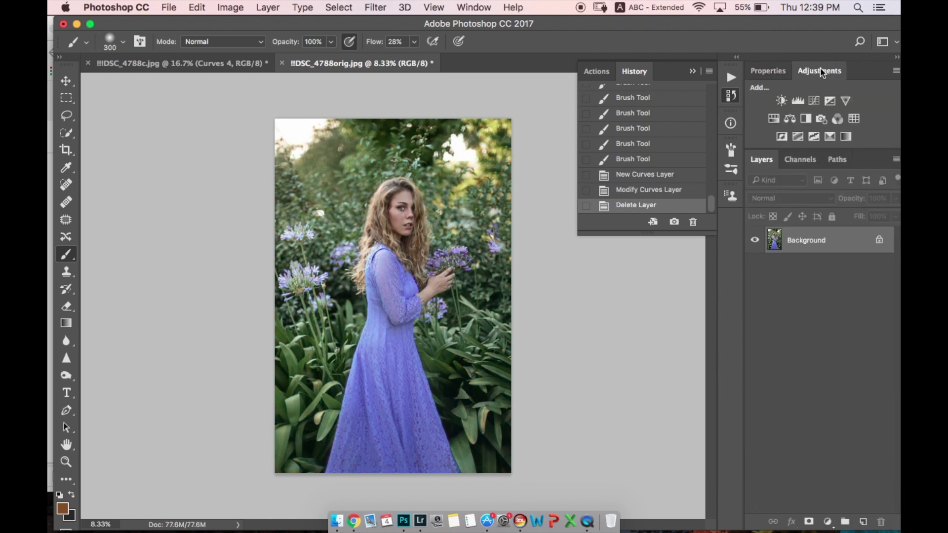
pyautogui.click(829, 137)
pyautogui.click(820, 131)
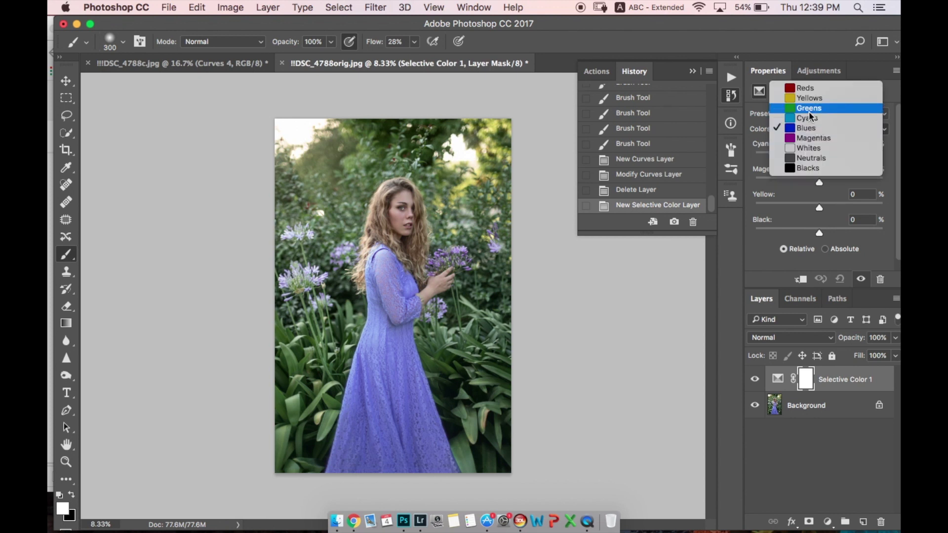
pyautogui.click(810, 105)
pyautogui.moveTo(820, 236)
pyautogui.mouseDown()
pyautogui.moveTo(734, 231)
pyautogui.moveTo(887, 234)
pyautogui.moveTo(821, 232)
pyautogui.mouseUp()
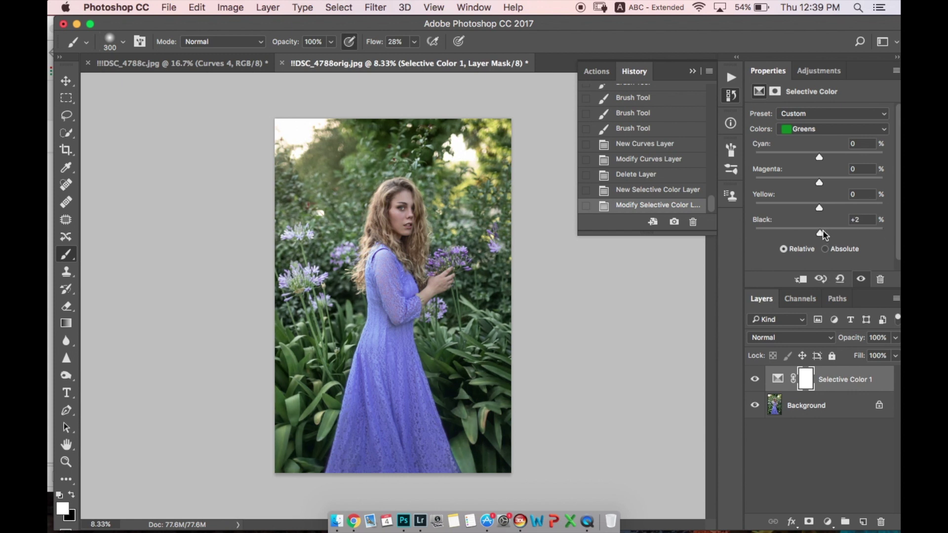
pyautogui.moveTo(877, 208); pyautogui.dragTo(721, 207)
pyautogui.moveTo(820, 157); pyautogui.dragTo(899, 171)
pyautogui.moveTo(820, 182); pyautogui.dragTo(766, 183)
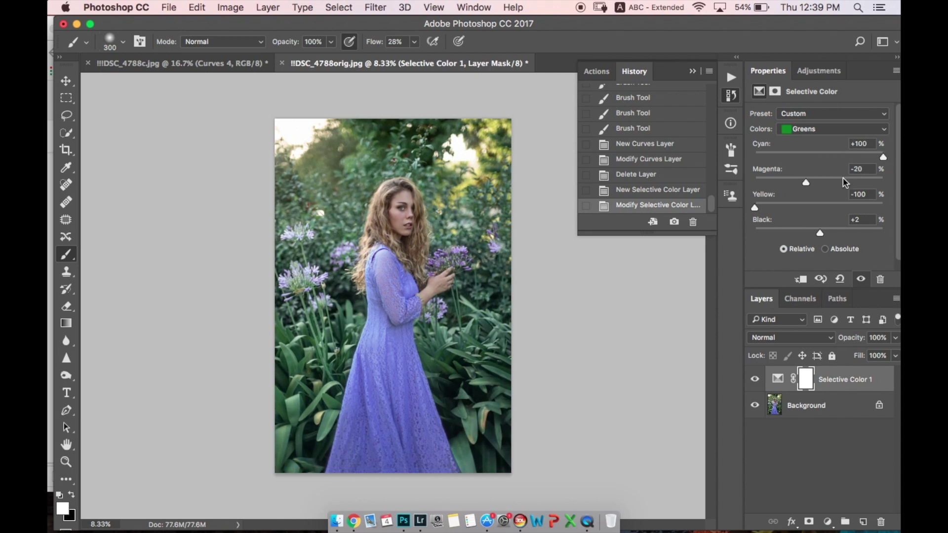
pyautogui.moveTo(843, 181); pyautogui.dragTo(835, 184)
pyautogui.moveTo(823, 235); pyautogui.dragTo(849, 234)
# Duplicate the Selective Color layer with Cmd+J to deepen the teal foliage
pyautogui.click(755, 380)
pyautogui.click(756, 379)
pyautogui.click(834, 383)
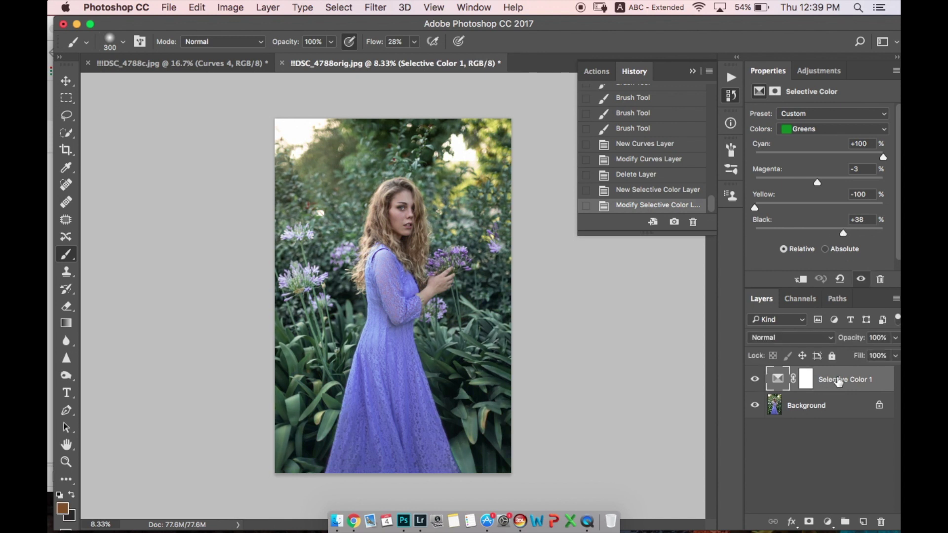
pyautogui.press('super+j')
pyautogui.press('super+j')
pyautogui.press('super+j')
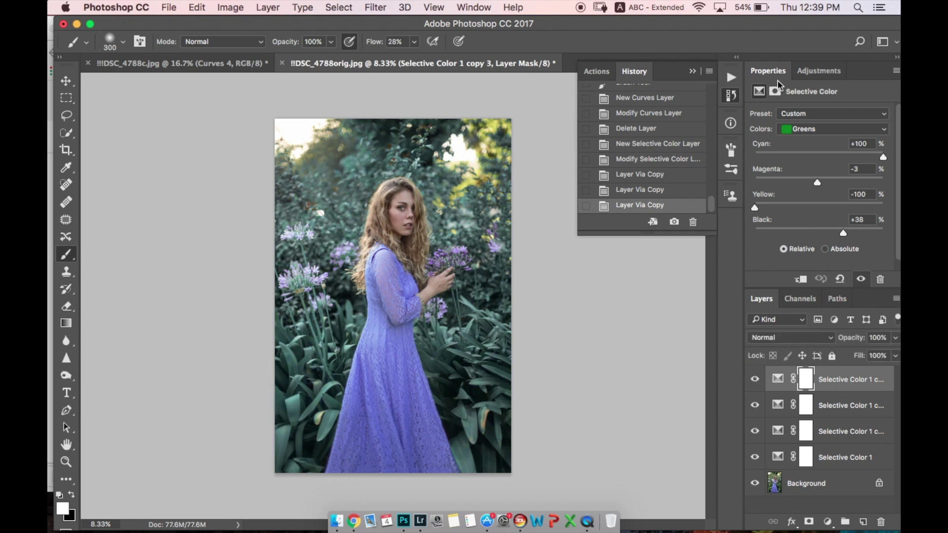
# Add a Hue/Saturation layer and raise the Blues saturation
pyautogui.click(824, 71)
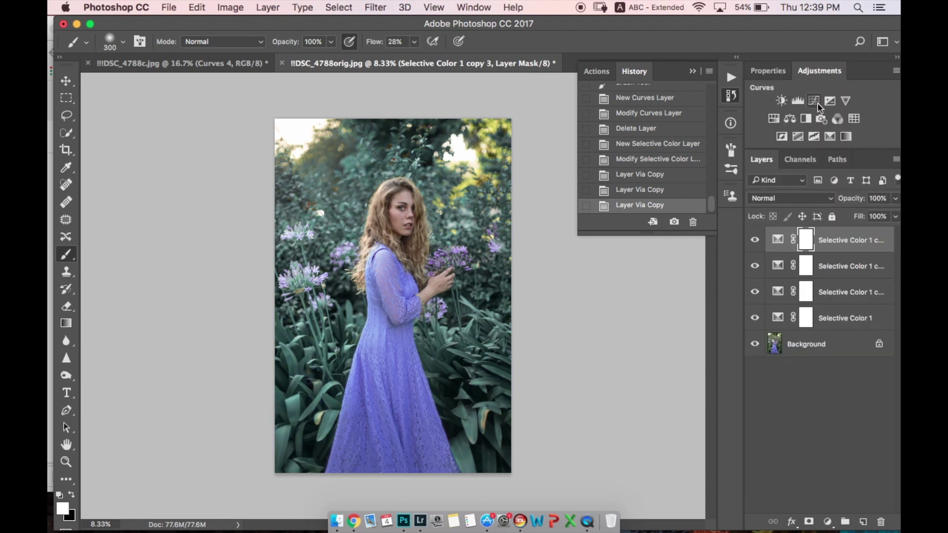
pyautogui.click(779, 122)
pyautogui.click(810, 127)
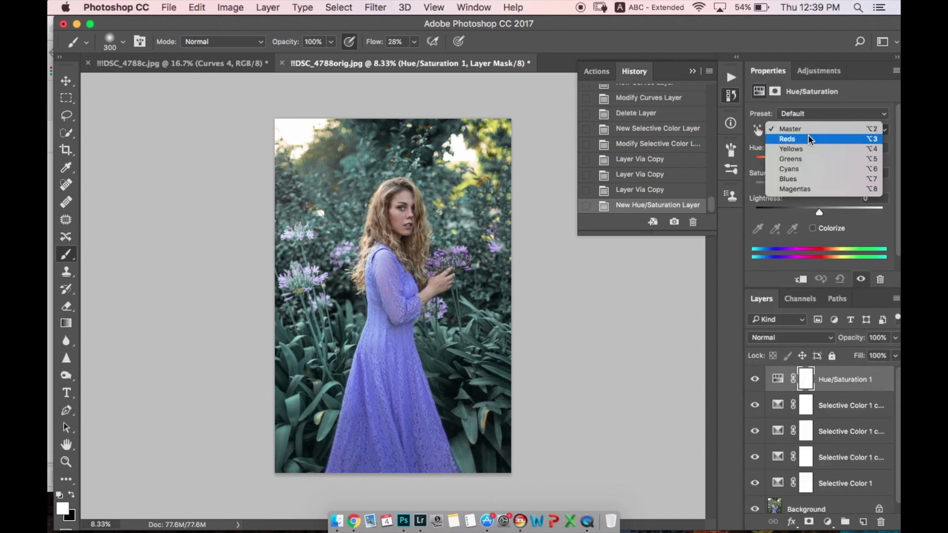
pyautogui.click(799, 177)
pyautogui.moveTo(846, 183); pyautogui.dragTo(820, 189)
# Sample the teal foliage to target Cyans and raise its saturation to +35
pyautogui.click(758, 130)
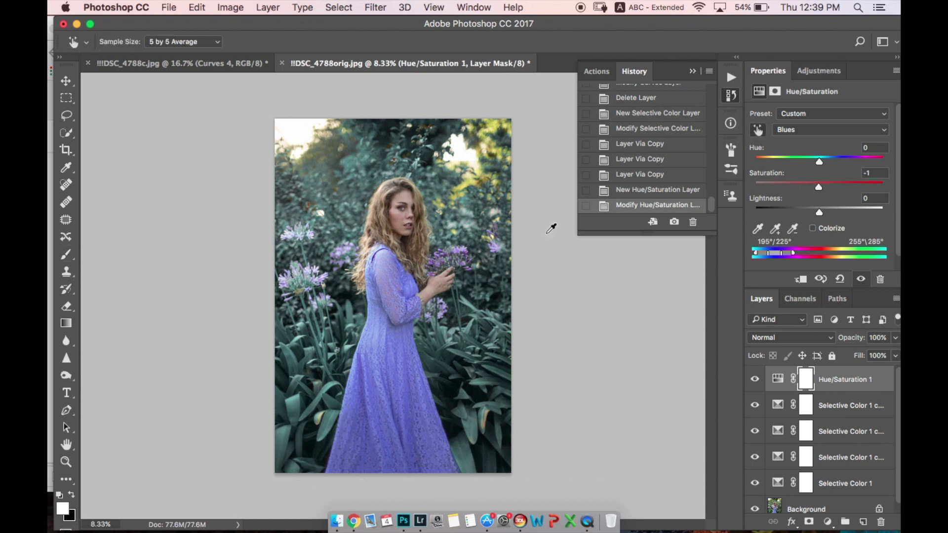
pyautogui.click(457, 353)
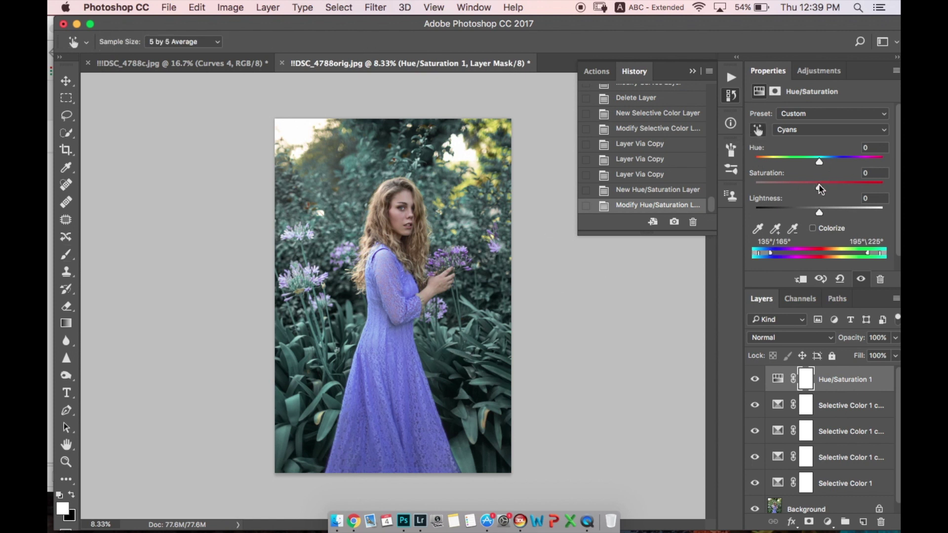
pyautogui.moveTo(827, 190); pyautogui.dragTo(844, 192)
pyautogui.scroll(-1, 897, 395)
pyautogui.keyDown('alt'); pyautogui.click(756, 500); pyautogui.keyUp('alt')
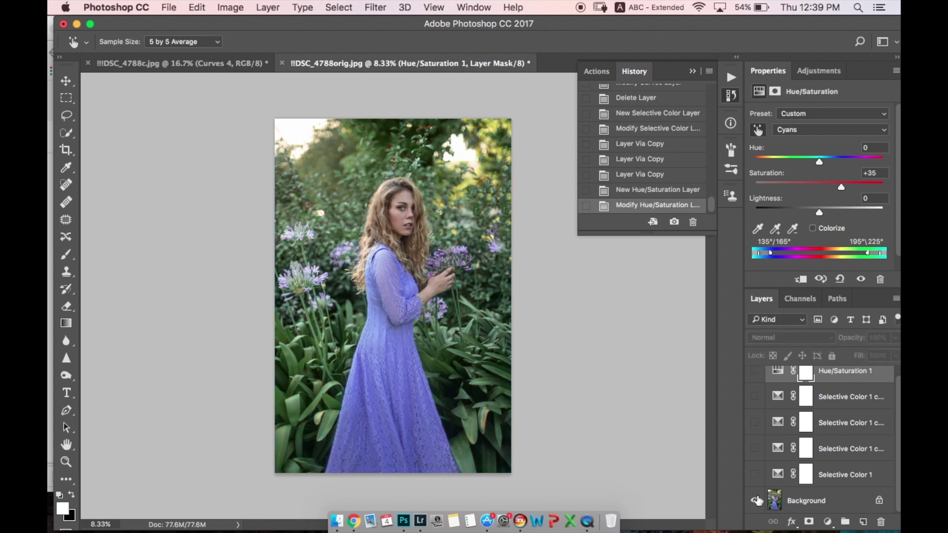
pyautogui.keyDown('alt'); pyautogui.click(756, 500); pyautogui.keyUp('alt')
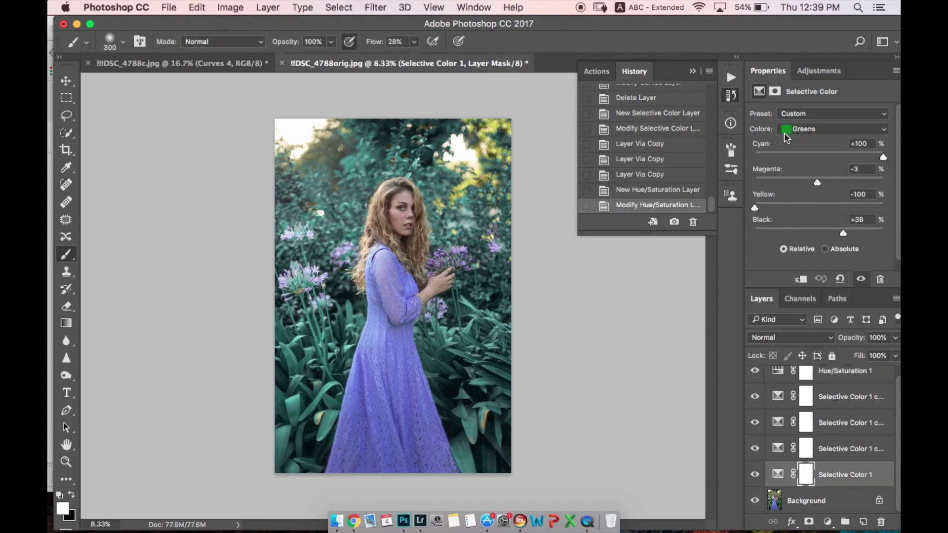
# Set Greens to Cyan -100, Yellow +100 on the first Selective Color layer and first copy
pyautogui.click(833, 474)
pyautogui.press('b')
pyautogui.moveTo(883, 157); pyautogui.dragTo(757, 157)
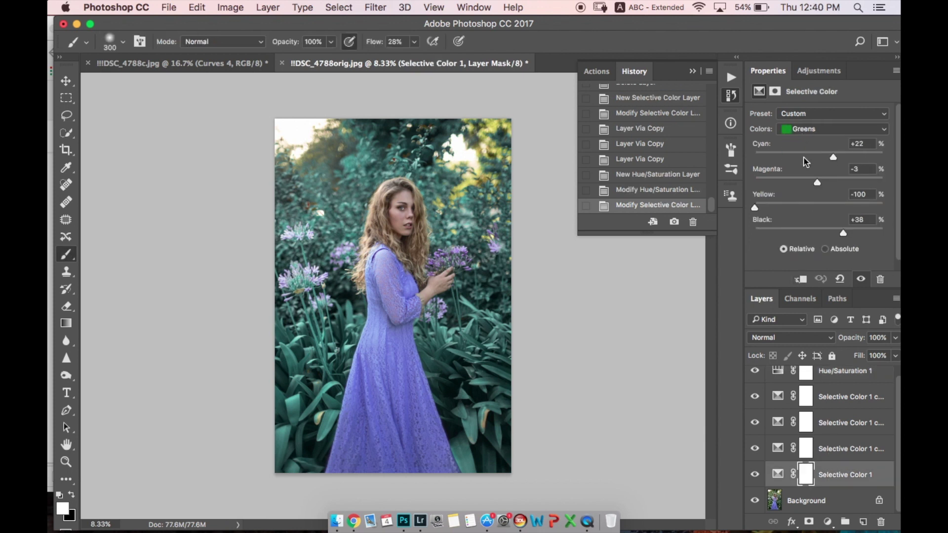
pyautogui.moveTo(756, 208); pyautogui.dragTo(894, 209)
pyautogui.click(830, 438)
pyautogui.moveTo(884, 157); pyautogui.dragTo(755, 157)
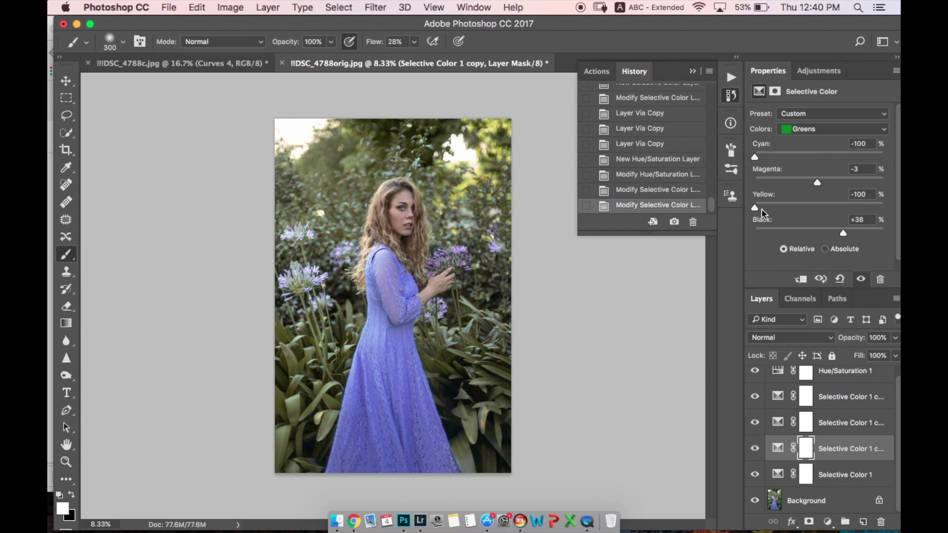
pyautogui.moveTo(762, 208); pyautogui.dragTo(881, 210)
# Apply Greens Cyan -100, Yellow +100 to the two remaining Selective Color copies
pyautogui.click(837, 423)
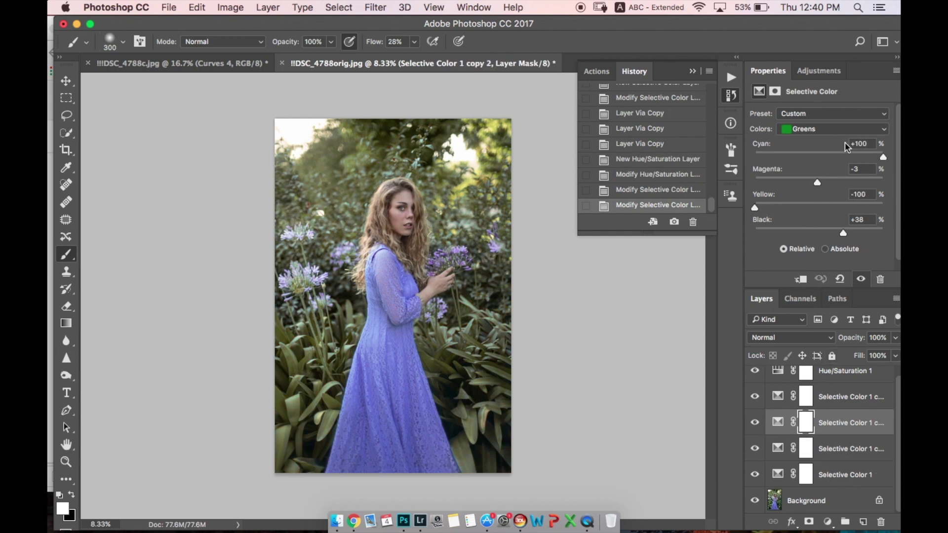
pyautogui.moveTo(887, 158); pyautogui.dragTo(744, 160)
pyautogui.moveTo(754, 208); pyautogui.dragTo(869, 212)
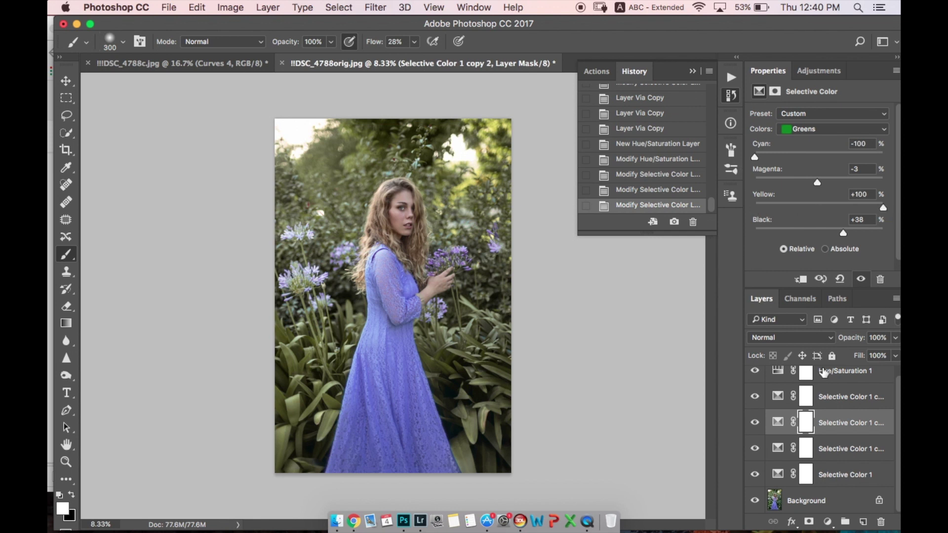
pyautogui.click(828, 397)
pyautogui.moveTo(883, 158); pyautogui.dragTo(754, 157)
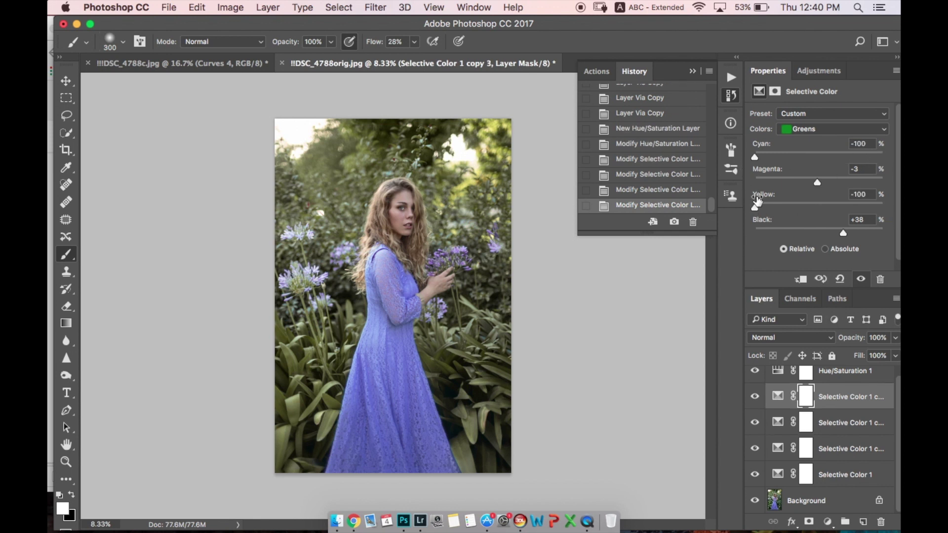
pyautogui.moveTo(754, 208); pyautogui.dragTo(884, 209)
# Compare with the original, then raise Hue/Saturation 1 Yellows saturation to +38
pyautogui.keyDown('alt'); pyautogui.click(755, 501); pyautogui.keyUp('alt')
pyautogui.keyDown('alt'); pyautogui.click(755, 500); pyautogui.keyUp('alt')
pyautogui.click(831, 374)
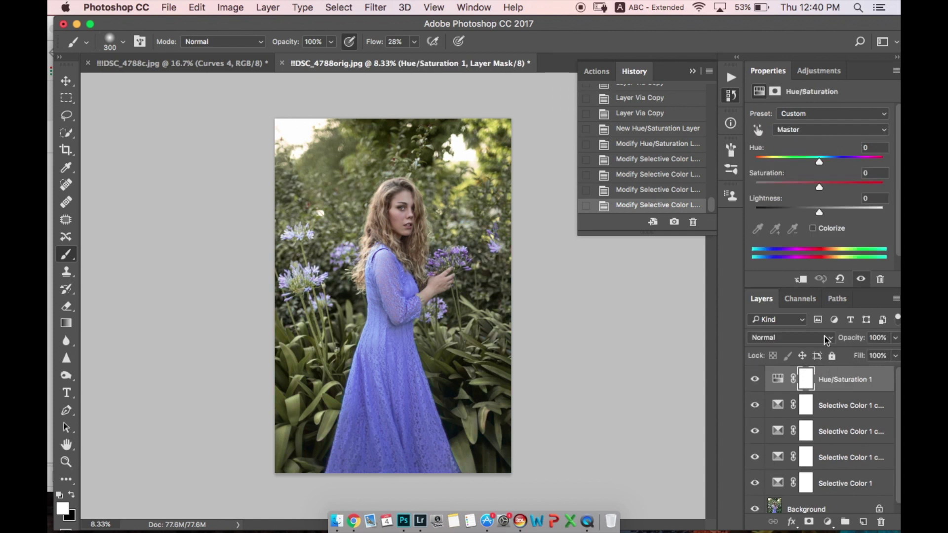
pyautogui.click(806, 131)
pyautogui.click(802, 146)
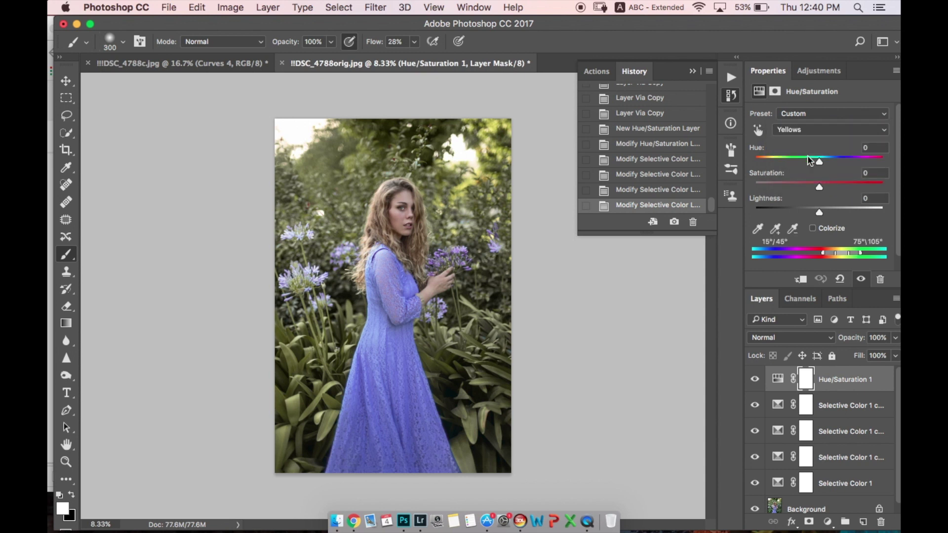
pyautogui.moveTo(818, 187); pyautogui.dragTo(843, 187)
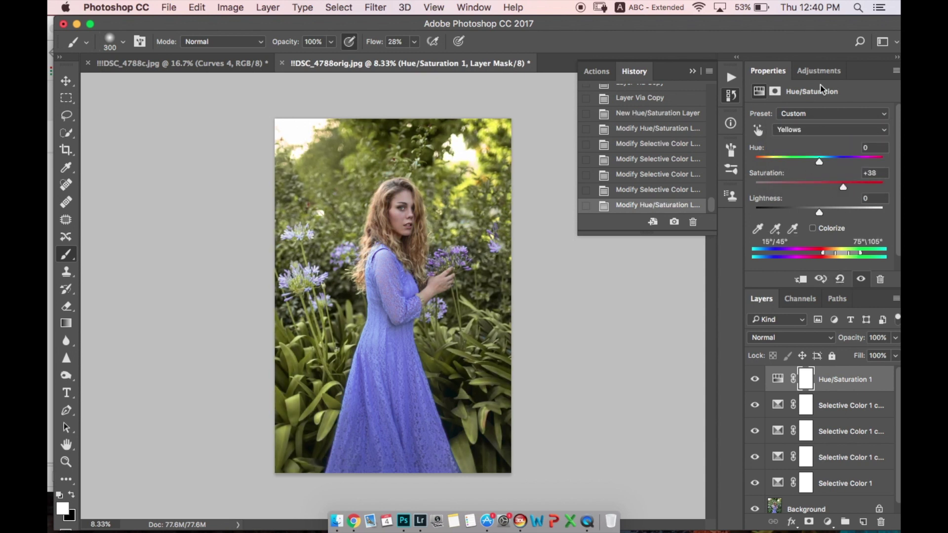
# Add a Selective Color layer with Yellows set to Cyan -47 and Black +68
pyautogui.click(819, 70)
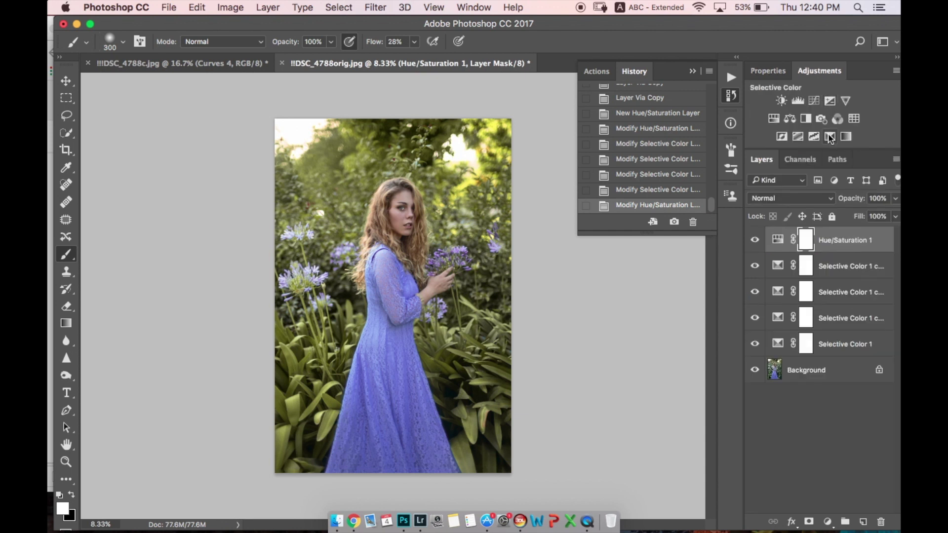
pyautogui.click(809, 148)
pyautogui.click(812, 128)
pyautogui.click(812, 119)
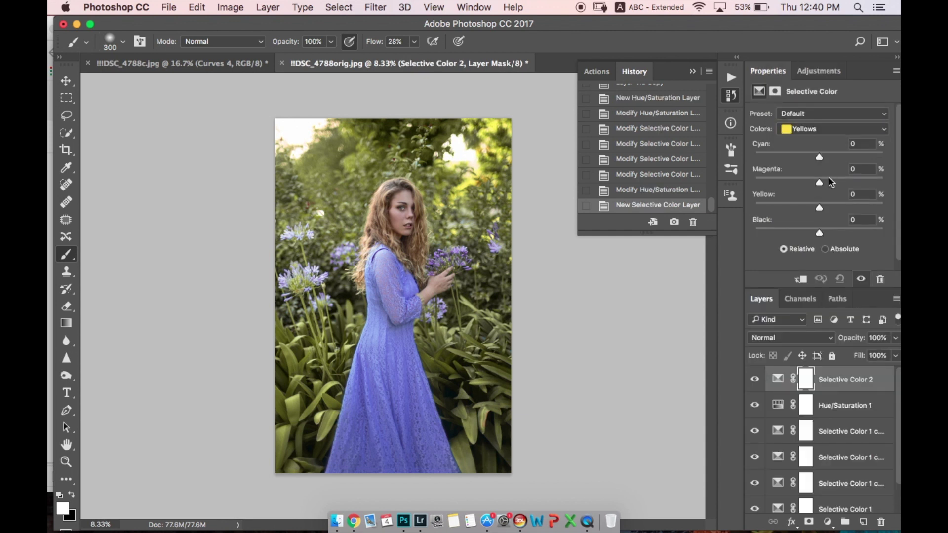
pyautogui.moveTo(819, 157); pyautogui.dragTo(796, 158)
pyautogui.moveTo(819, 233); pyautogui.dragTo(856, 232)
pyautogui.moveTo(796, 157); pyautogui.dragTo(788, 157)
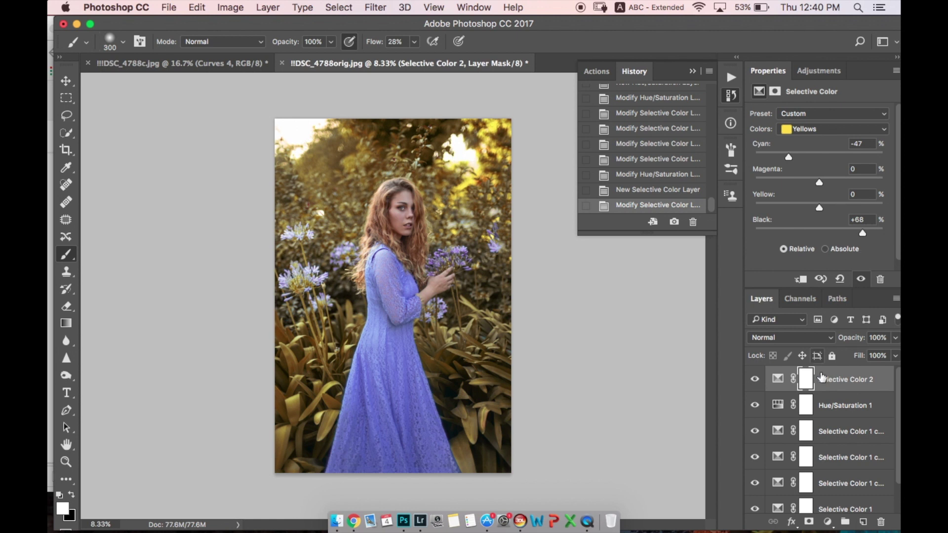
# Paint black on the Selective Color mask near her face
pyautogui.click(803, 379)
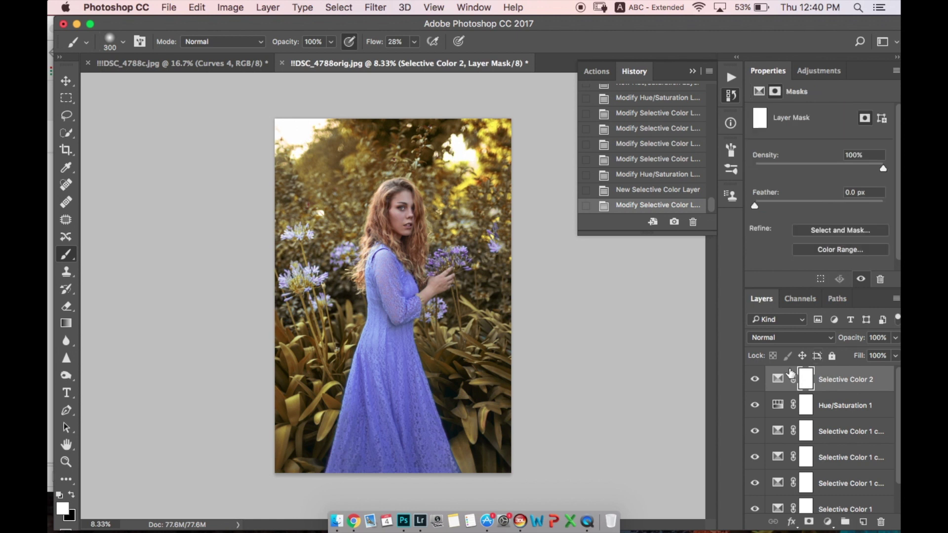
pyautogui.click(72, 495)
pyautogui.moveTo(393, 209)
pyautogui.mouseDown()
pyautogui.moveTo(405, 252)
pyautogui.moveTo(419, 257)
pyautogui.moveTo(394, 202)
pyautogui.moveTo(395, 222)
pyautogui.mouseUp()
pyautogui.scroll(-2, 756, 502)
# Compare against the original photo, then select all the Selective Color adjustment layers
pyautogui.keyDown('alt'); pyautogui.click(755, 501); pyautogui.keyUp('alt')
pyautogui.keyDown('alt'); pyautogui.click(755, 501); pyautogui.keyUp('alt')
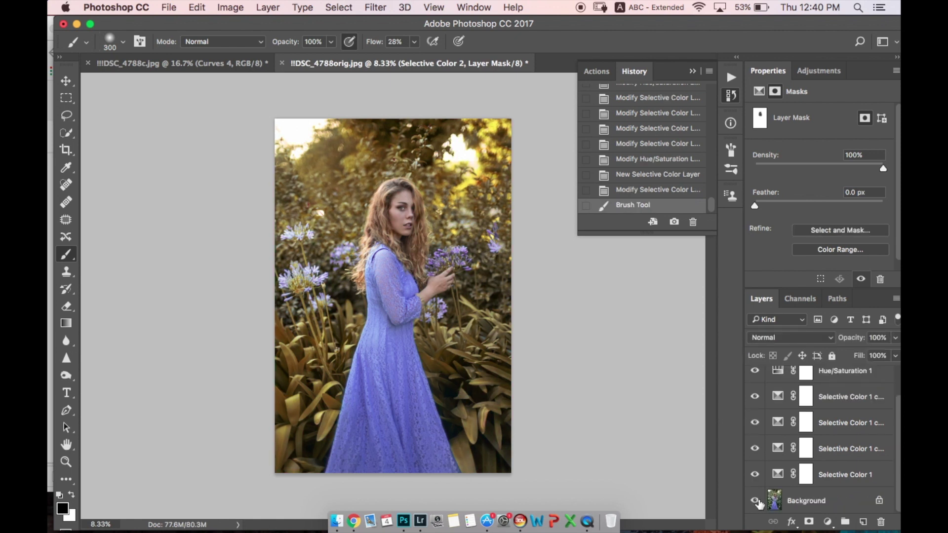
pyautogui.click(839, 475)
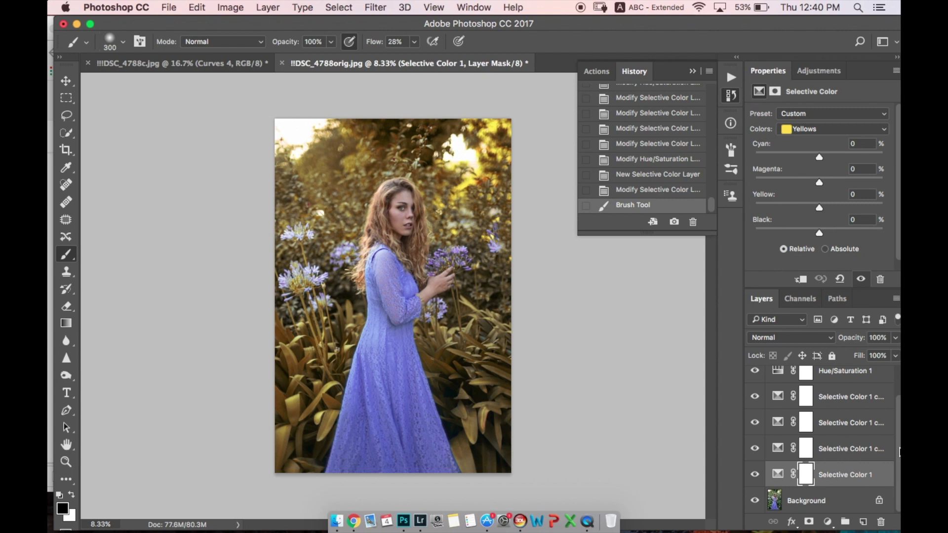
pyautogui.moveTo(897, 454); pyautogui.dragTo(897, 404)
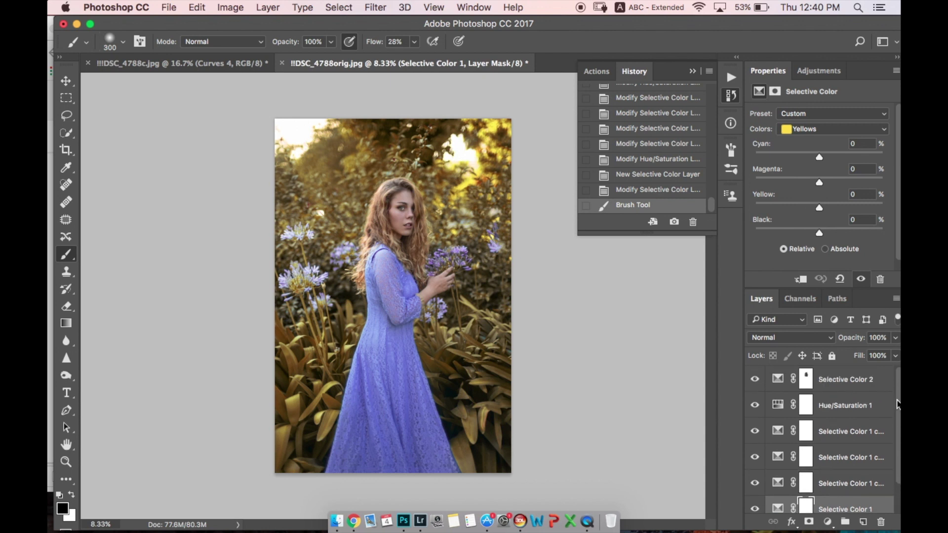
pyautogui.keyDown('shift'); pyautogui.click(856, 382); pyautogui.keyUp('shift')
# Delete the adjustment layers, duplicate the Background, and apply Camera Raw Filter to the copy
pyautogui.moveTo(873, 493); pyautogui.dragTo(880, 522)
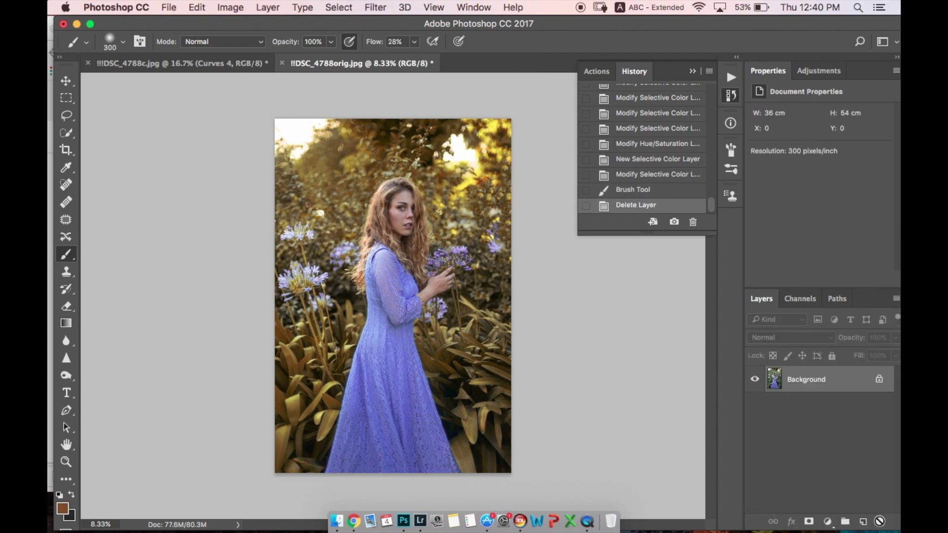
pyautogui.press('super+j')
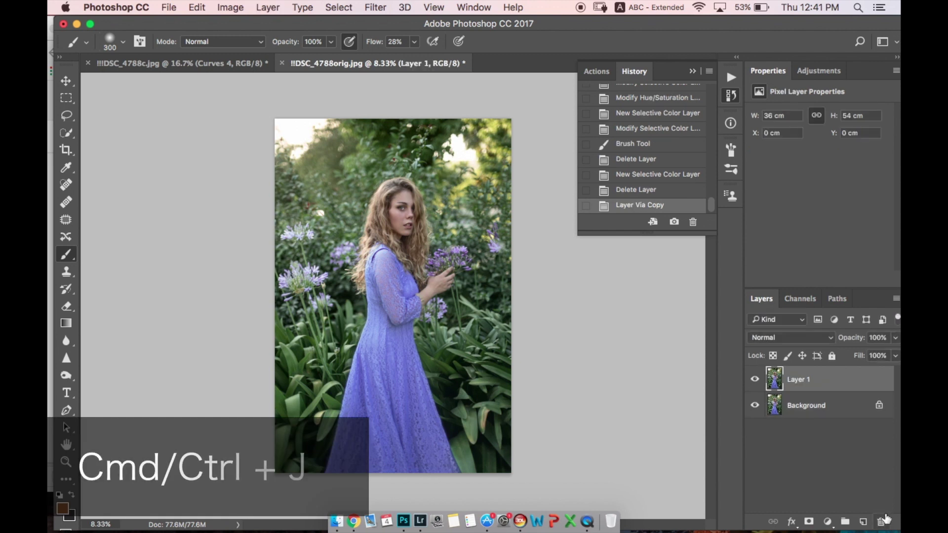
pyautogui.click(374, 8)
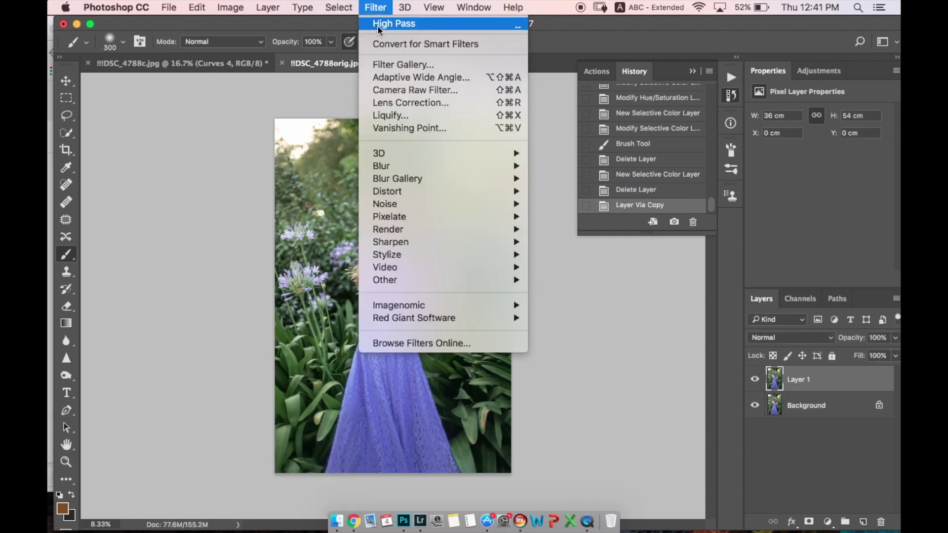
pyautogui.click(398, 89)
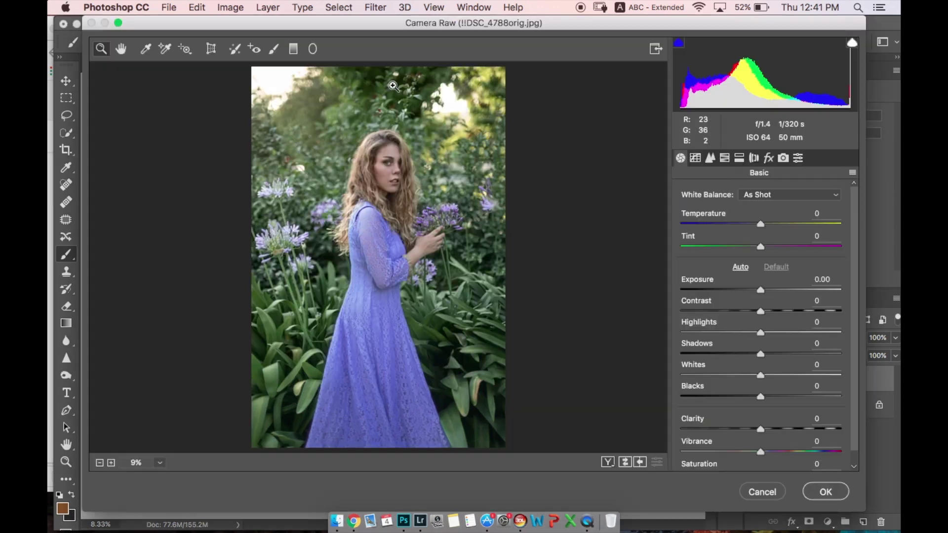
# In HSL, set Greens Hue to -100 and Greens Saturation to +82
pyautogui.click(724, 158)
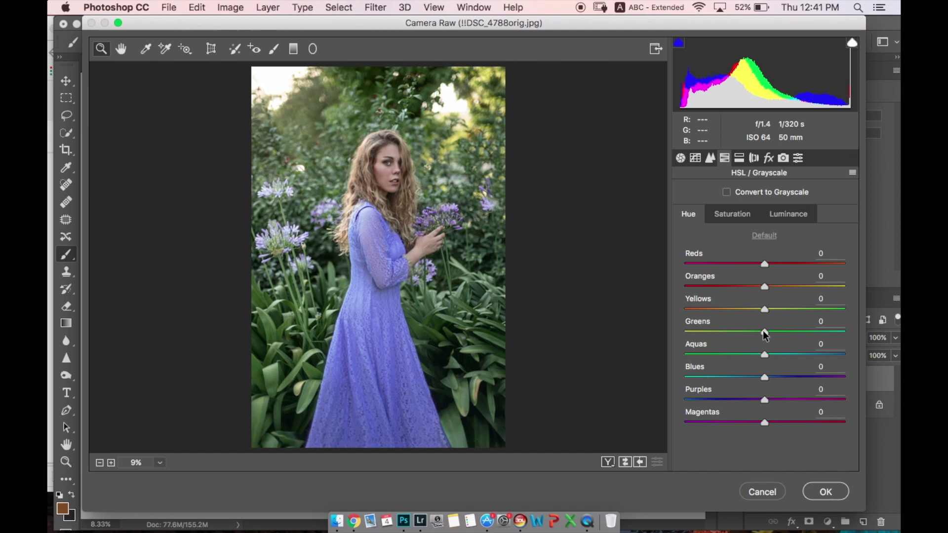
pyautogui.moveTo(765, 331); pyautogui.dragTo(673, 326)
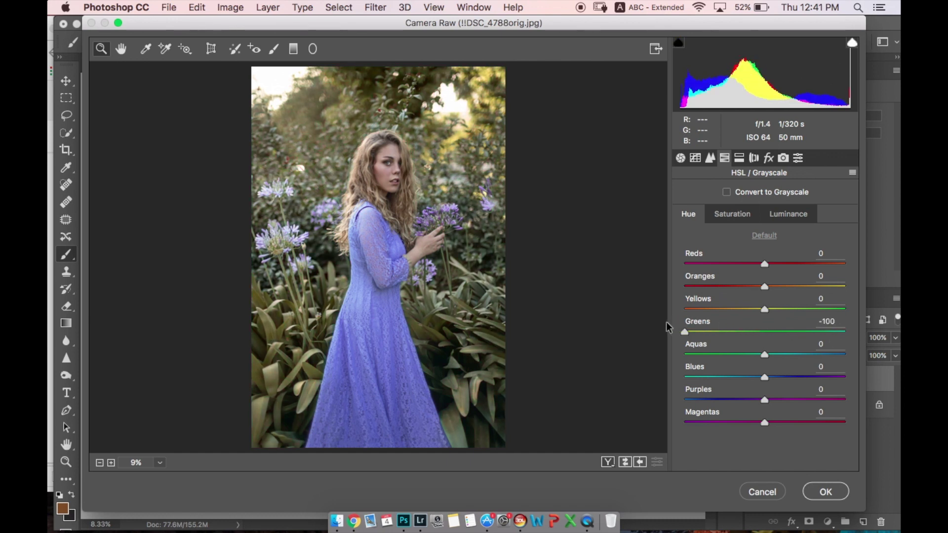
pyautogui.click(732, 214)
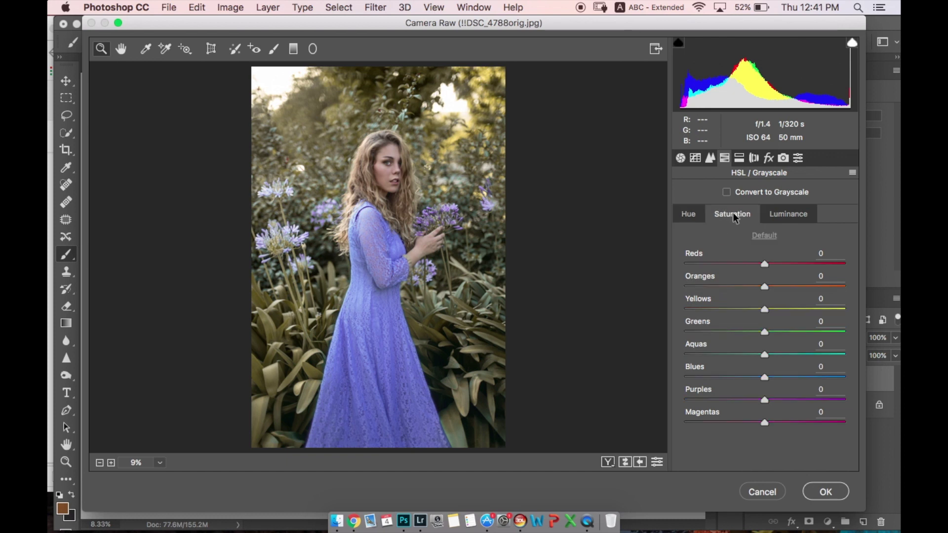
pyautogui.moveTo(777, 330); pyautogui.dragTo(831, 328)
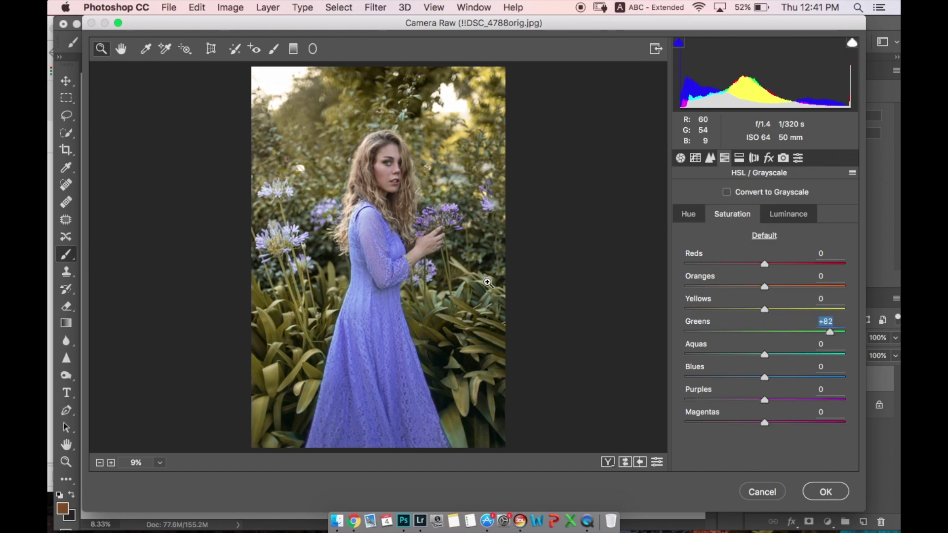
pyautogui.click(478, 322)
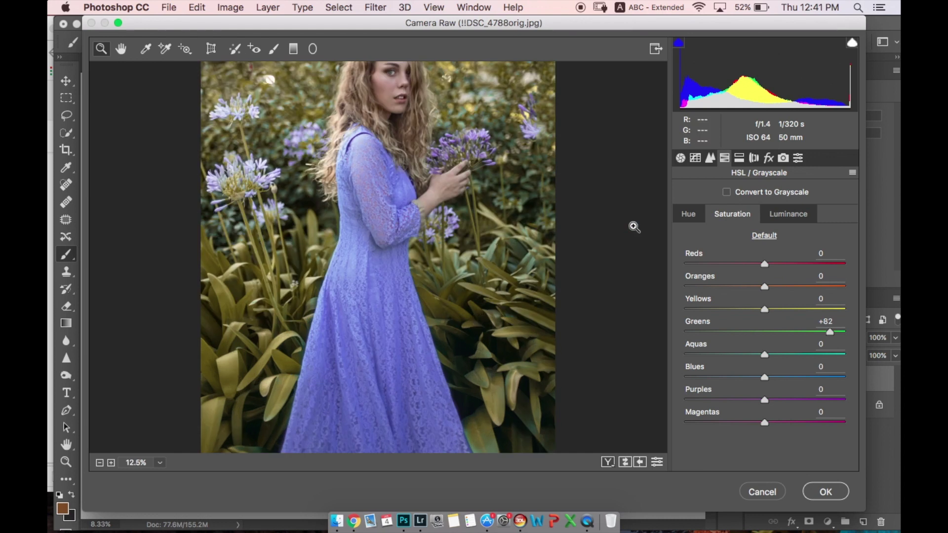
# Shift the Aquas hue to +55 and raise Yellows saturation to +51
pyautogui.click(687, 215)
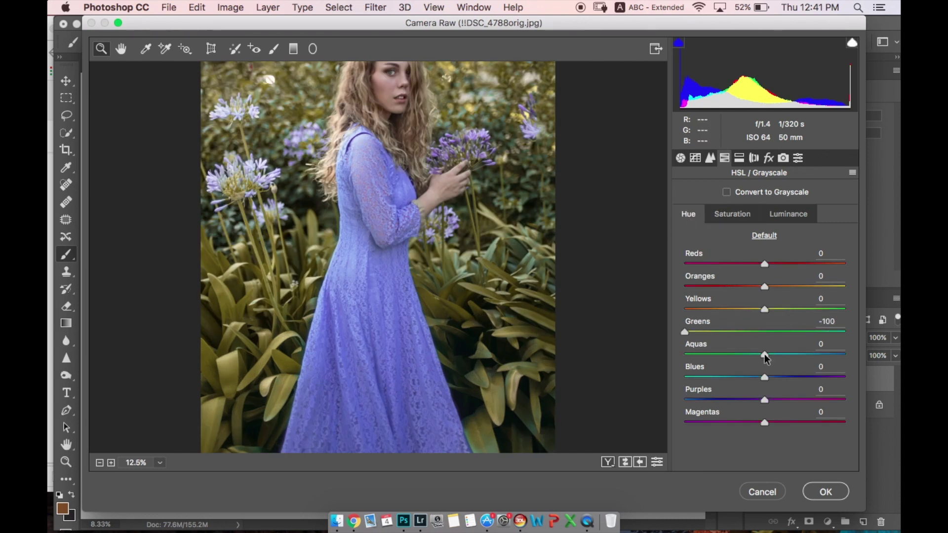
pyautogui.moveTo(764, 354); pyautogui.dragTo(835, 356)
pyautogui.click(741, 214)
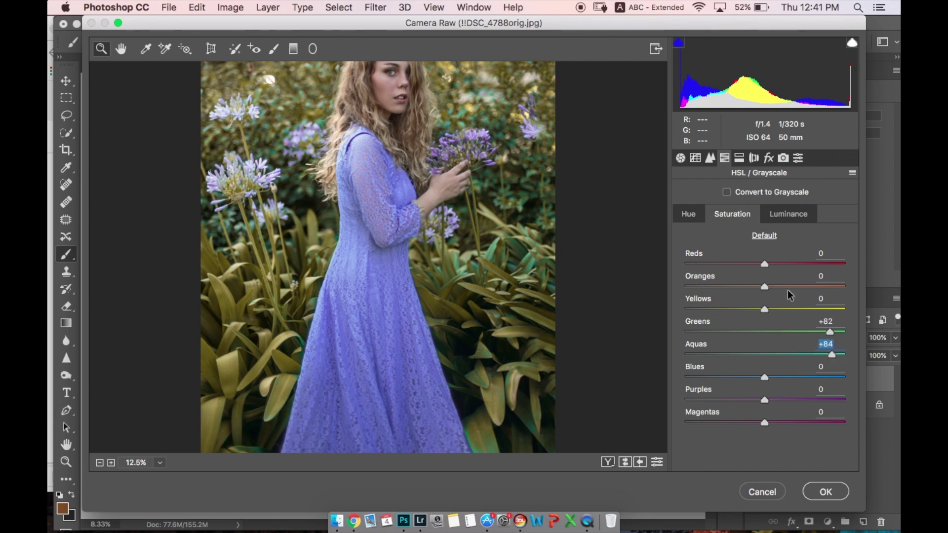
pyautogui.press('super+minus')
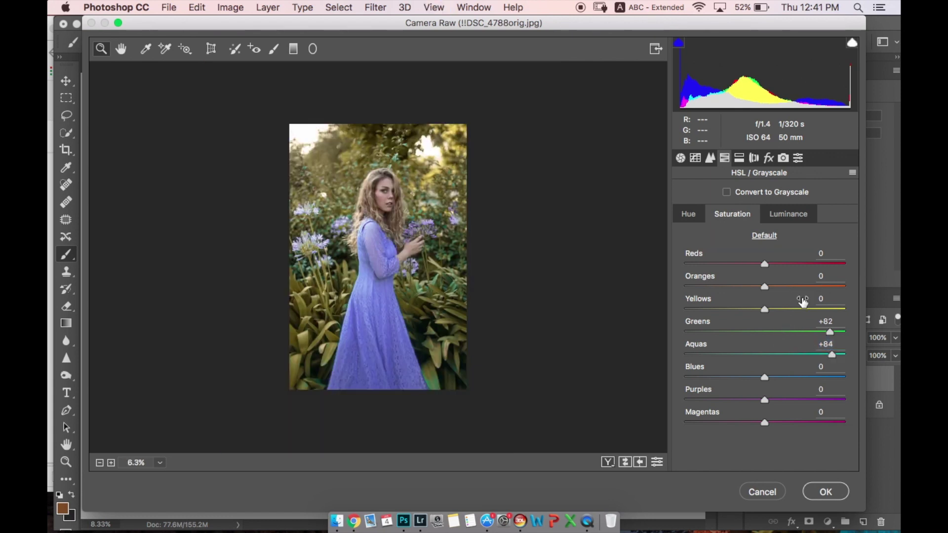
pyautogui.moveTo(750, 306); pyautogui.dragTo(811, 315)
# Tweak Yellows and Oranges hue, brighten and saturate Oranges, then apply the filter
pyautogui.click(687, 213)
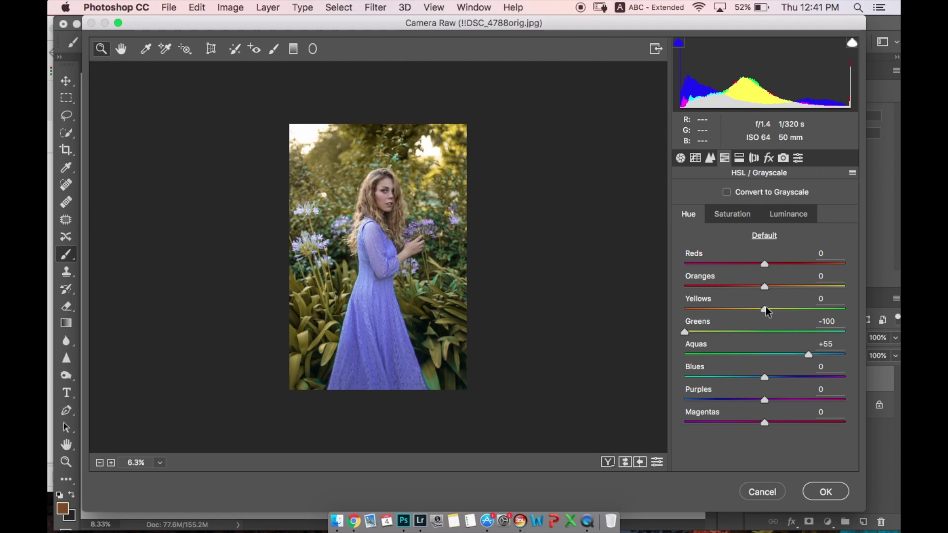
pyautogui.moveTo(766, 307)
pyautogui.mouseDown()
pyautogui.moveTo(711, 309)
pyautogui.moveTo(805, 310)
pyautogui.moveTo(764, 312)
pyautogui.mouseUp()
pyautogui.moveTo(764, 286)
pyautogui.mouseDown()
pyautogui.moveTo(707, 285)
pyautogui.moveTo(809, 287)
pyautogui.moveTo(704, 286)
pyautogui.moveTo(765, 295)
pyautogui.mouseUp()
pyautogui.click(763, 289)
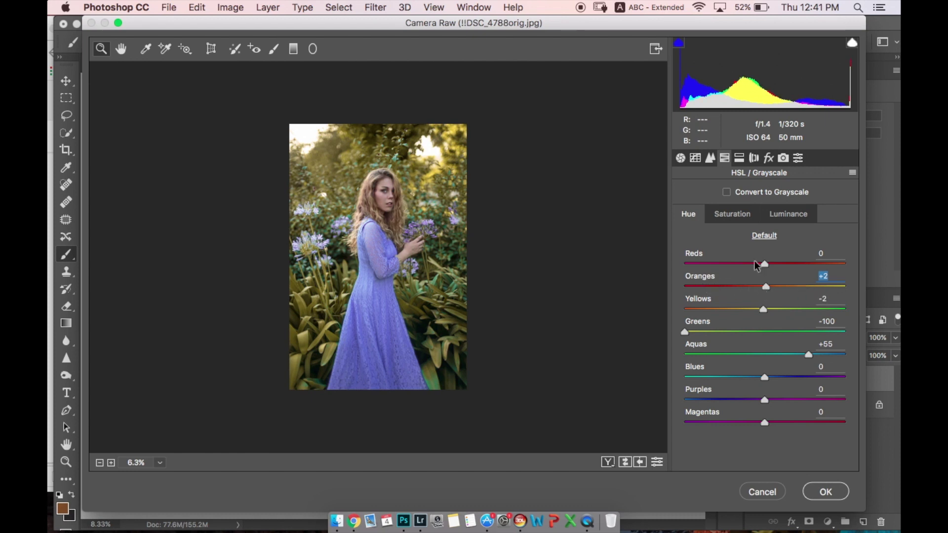
pyautogui.click(786, 214)
pyautogui.moveTo(766, 285); pyautogui.dragTo(780, 286)
pyautogui.click(742, 220)
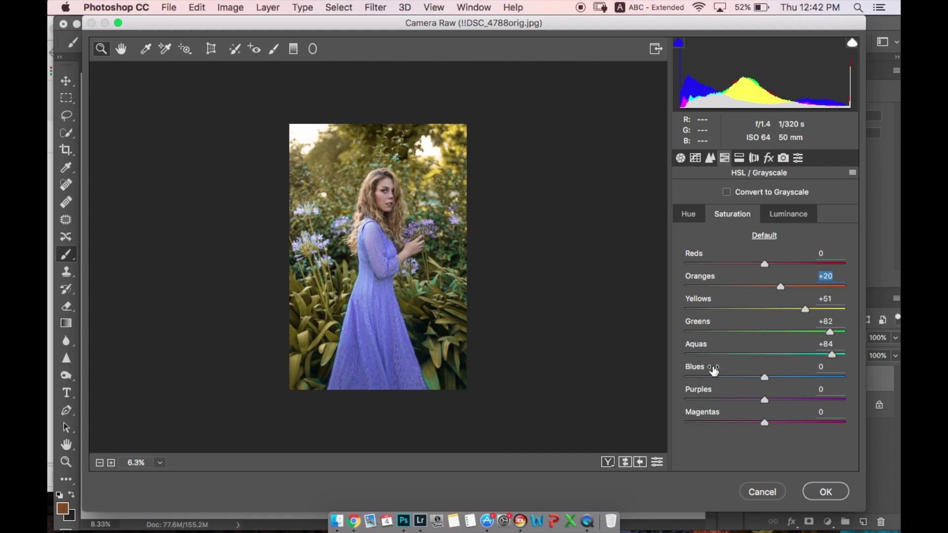
pyautogui.click(825, 492)
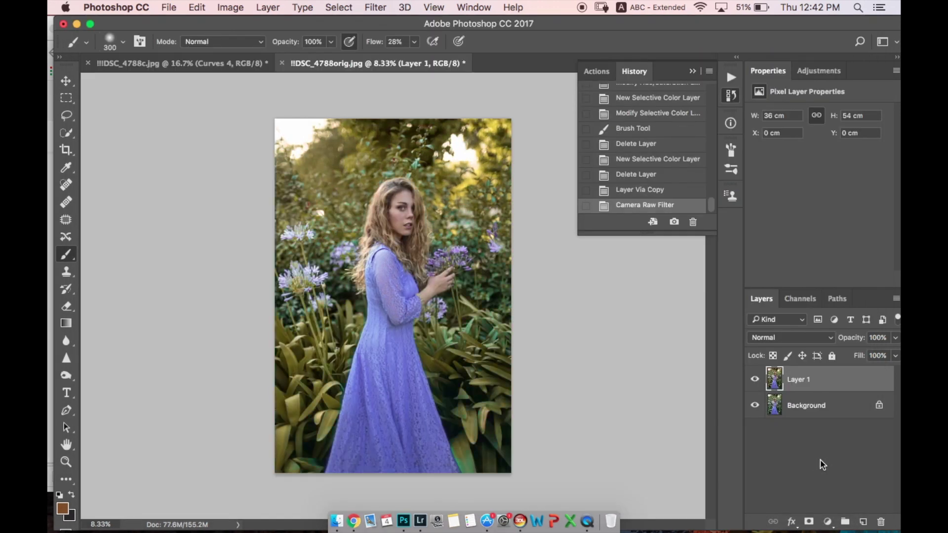
# Compare Layer 1 with the original and add a Hue/Saturation adjustment layer
pyautogui.click(755, 380)
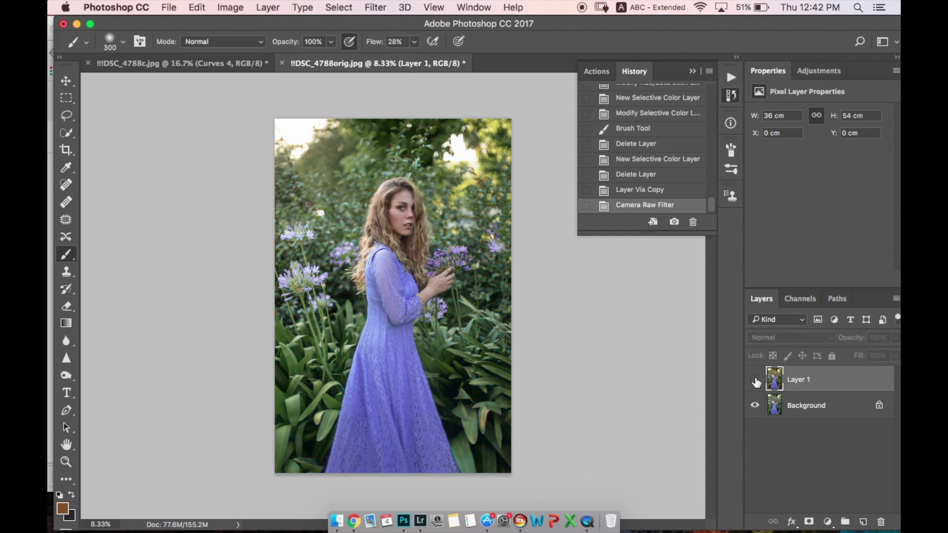
pyautogui.click(755, 380)
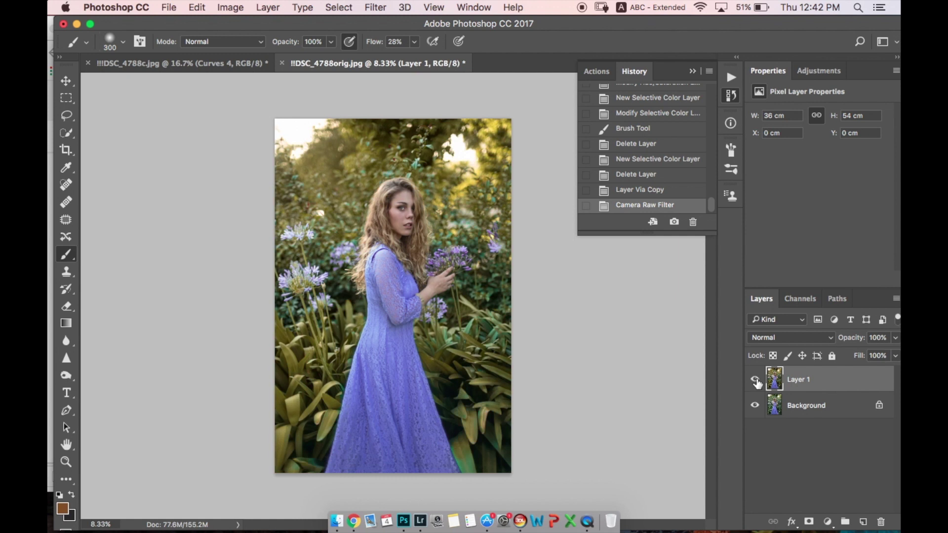
pyautogui.click(820, 70)
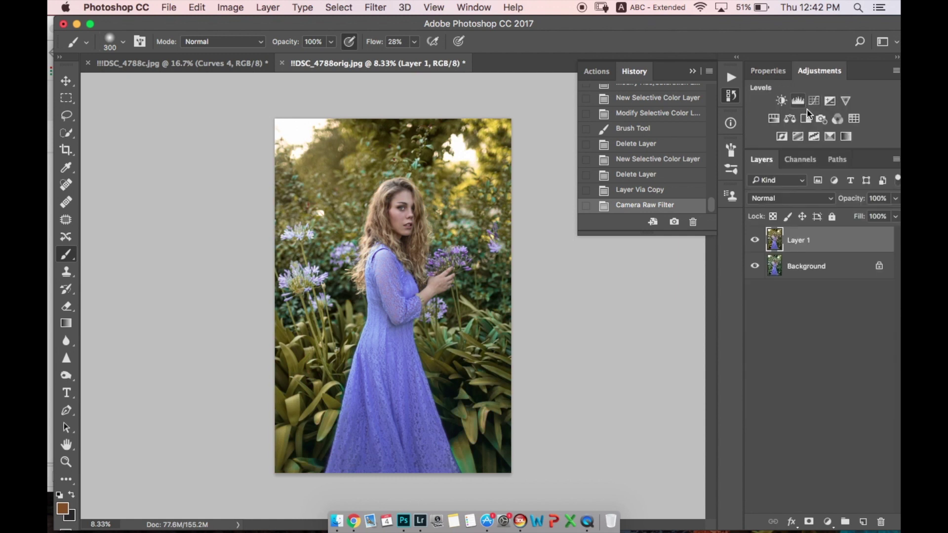
pyautogui.click(775, 118)
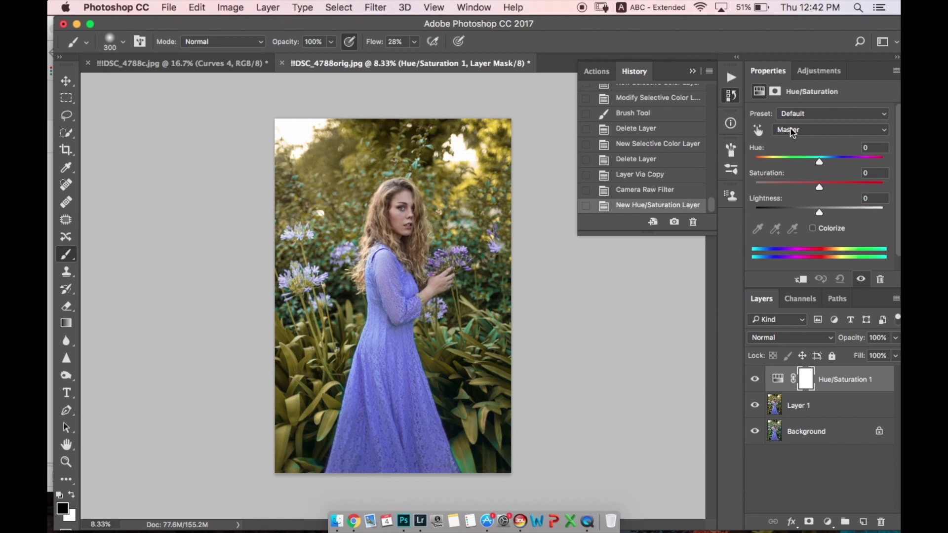
# Set the Yellows range to Hue -6 and Saturation +19, comparing before and after
pyautogui.click(815, 129)
pyautogui.click(816, 151)
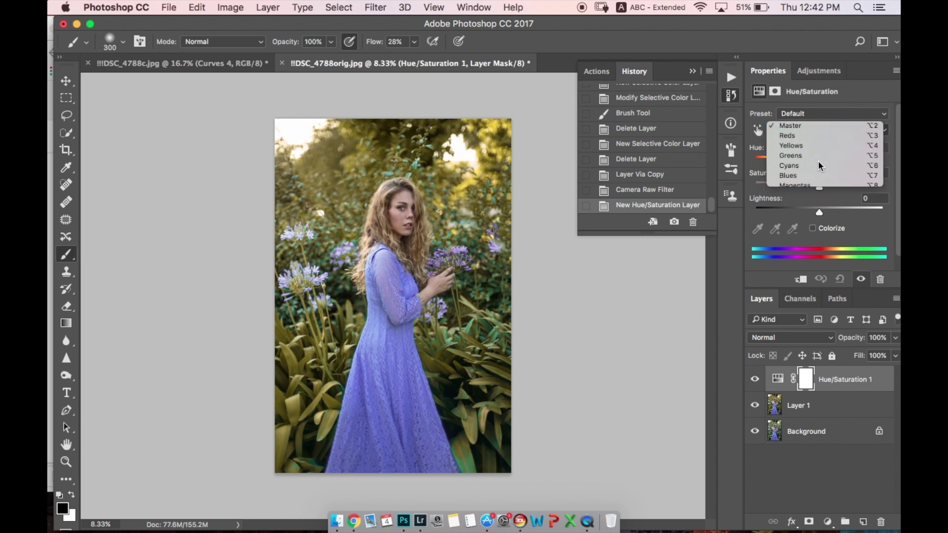
pyautogui.click(849, 186)
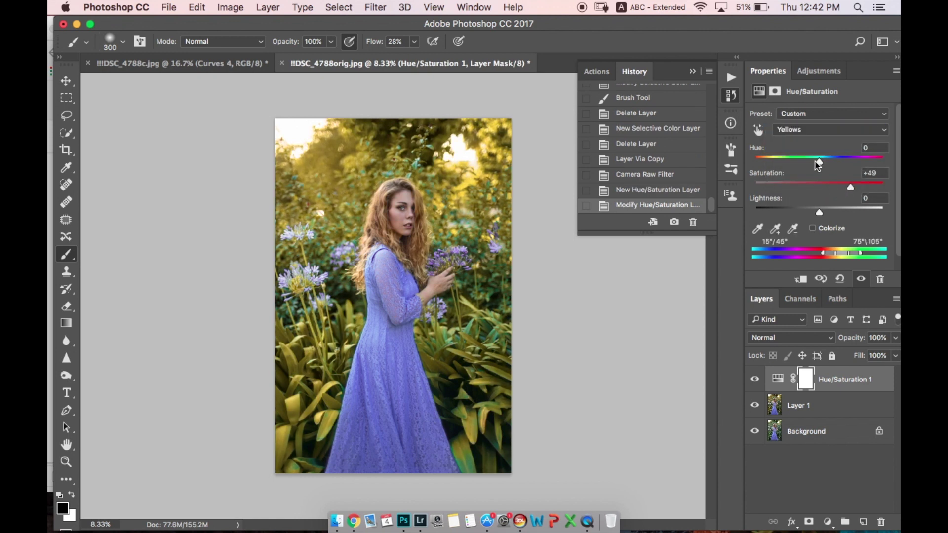
pyautogui.moveTo(815, 161); pyautogui.dragTo(811, 160)
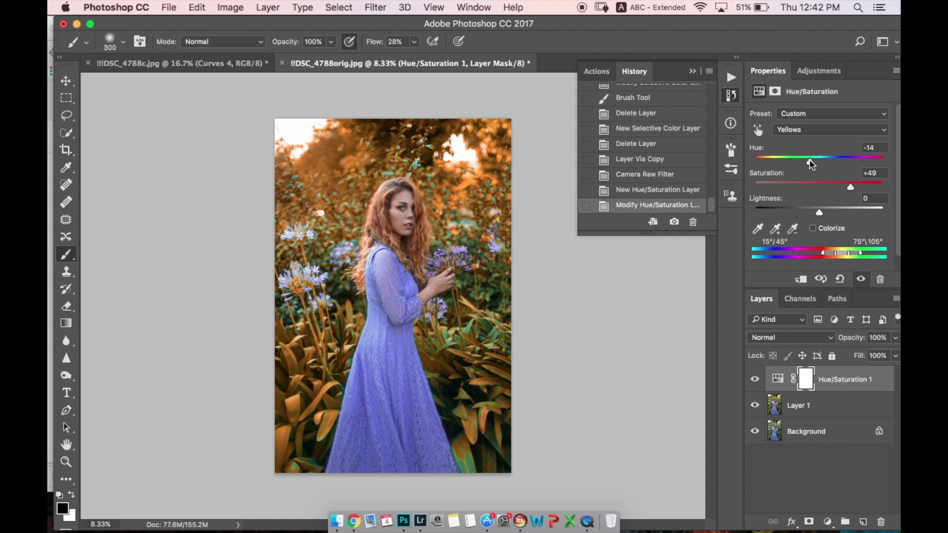
pyautogui.click(847, 183)
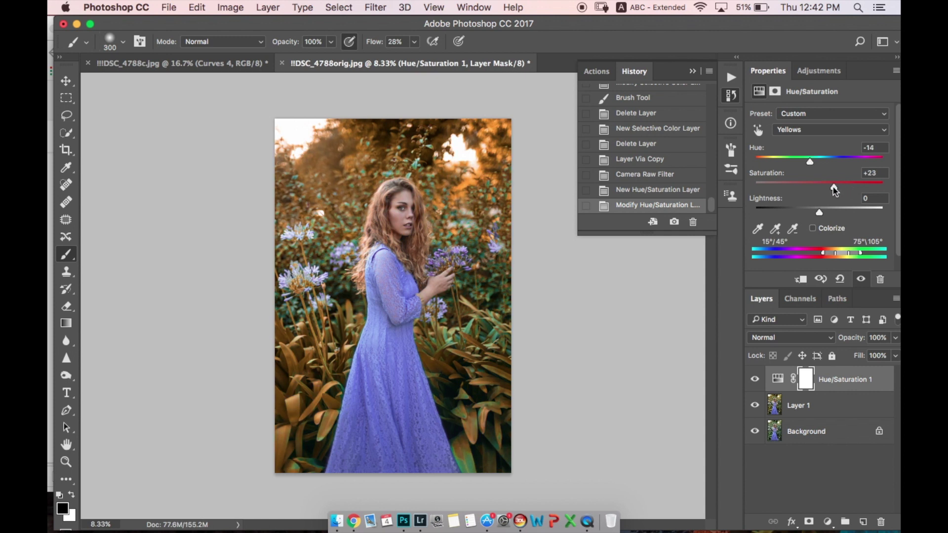
pyautogui.moveTo(834, 191); pyautogui.dragTo(817, 163)
pyautogui.click(757, 380)
pyautogui.click(755, 380)
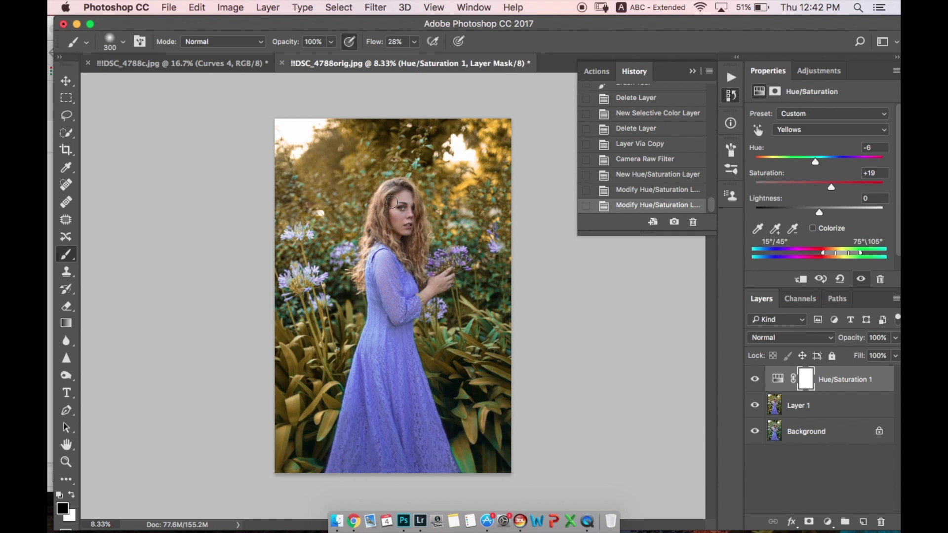
# Brush black across part of the image on the Hue/Saturation 1 mask
pyautogui.moveTo(372, 255)
pyautogui.mouseDown()
pyautogui.moveTo(384, 210)
pyautogui.moveTo(410, 247)
pyautogui.mouseUp()
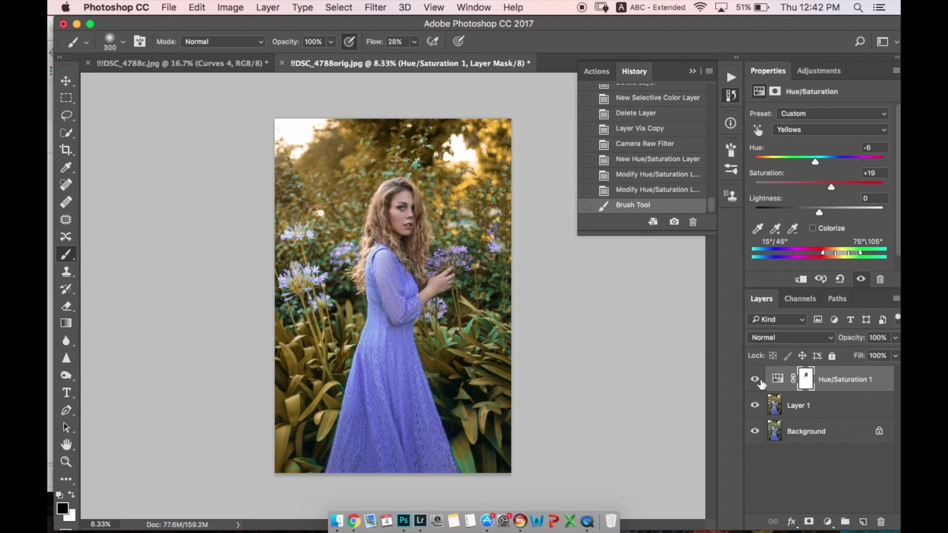